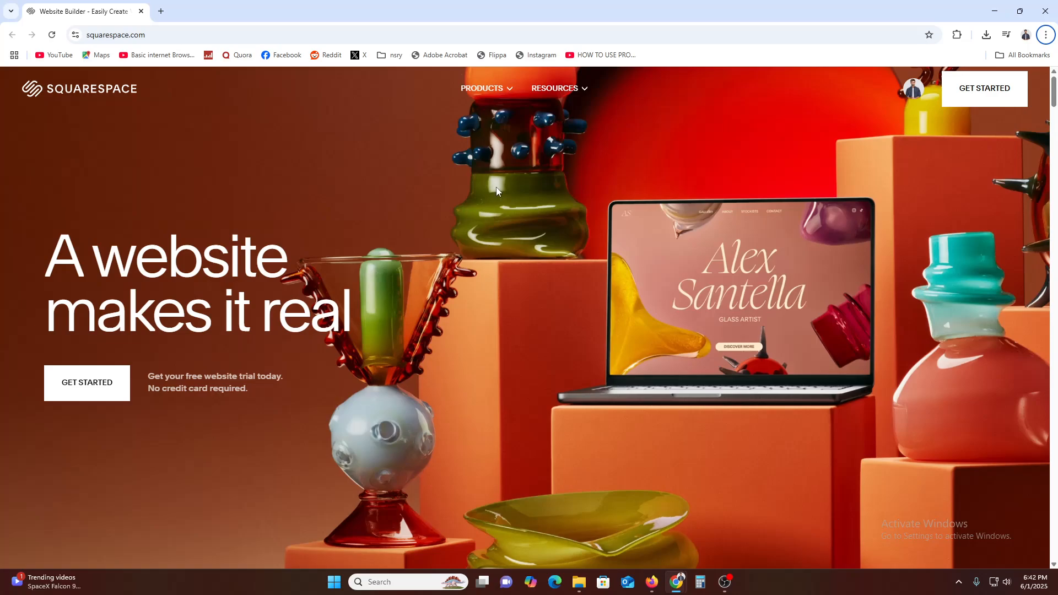
Open squarespace.com in a new incognito window.
left_click(177, 38)
key("ctrl+c")
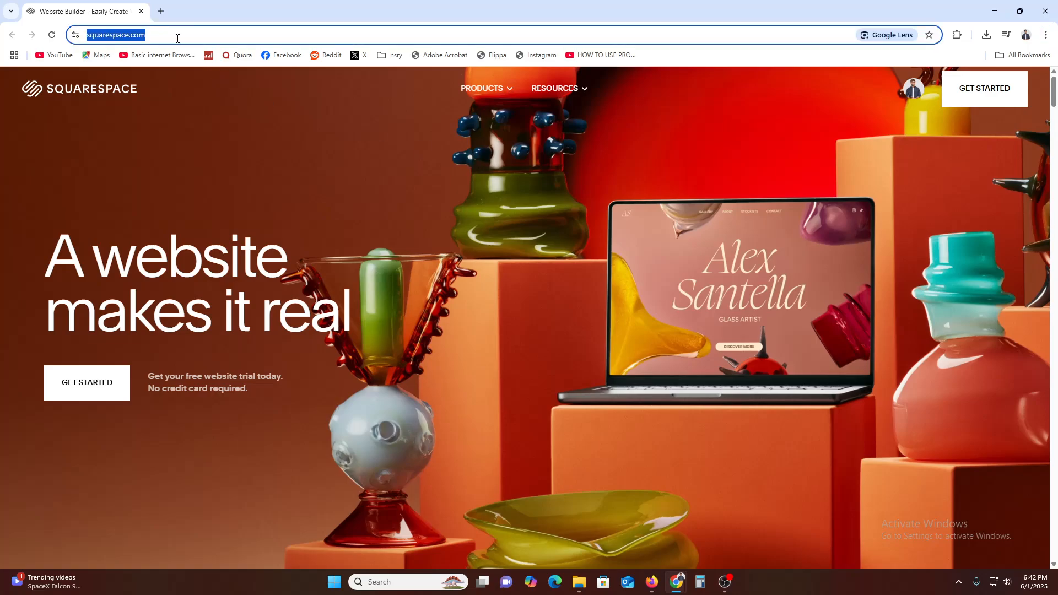
left_click(1046, 35)
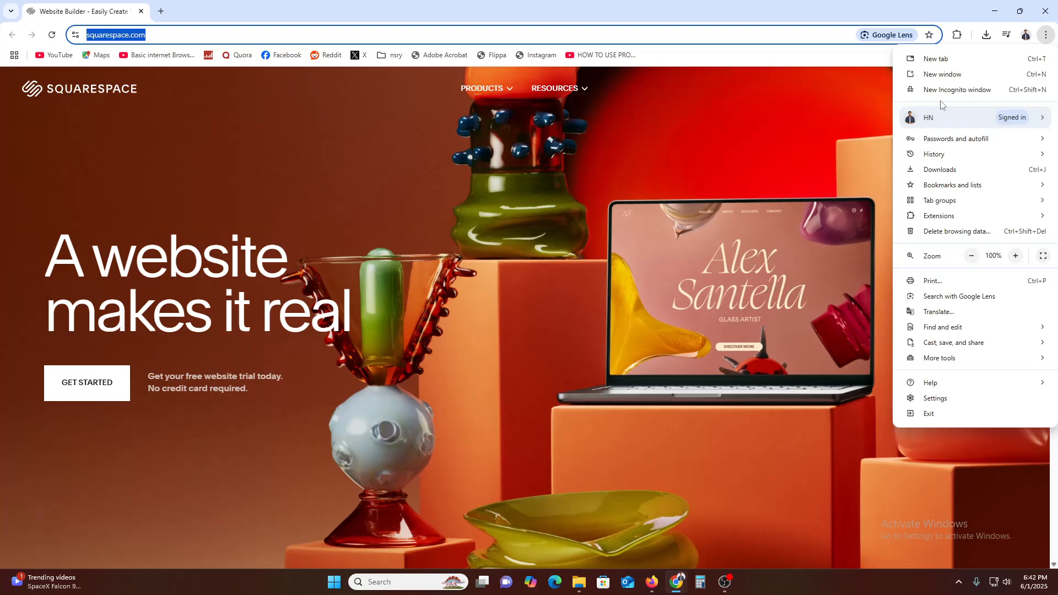
left_click(940, 89)
key("ctrl+v")
key("Return")
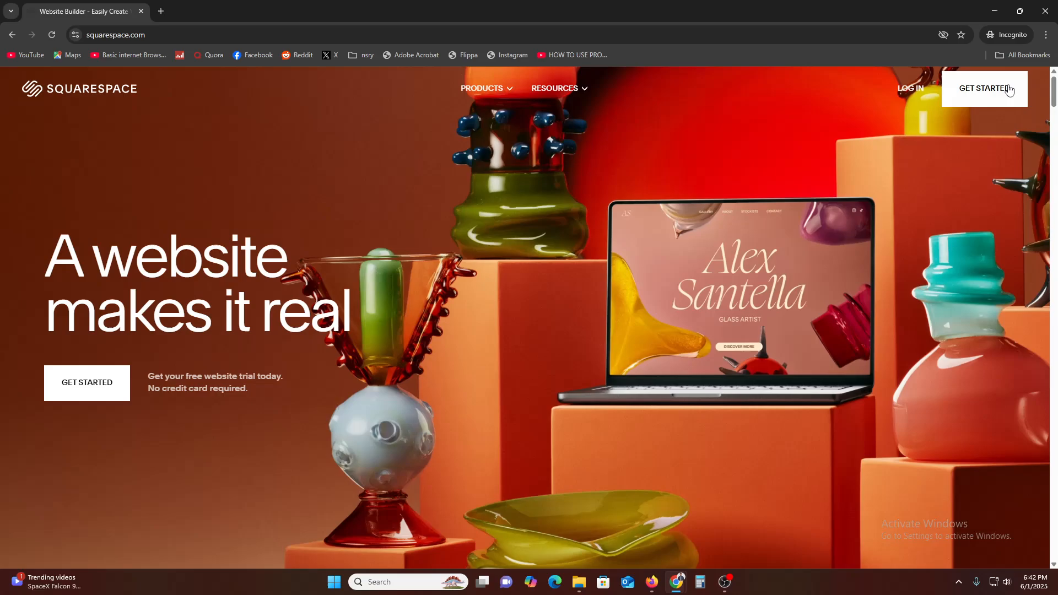
Start the website setup in the incognito window with Photography as the site topic, then minimize that window.
left_click(1002, 98)
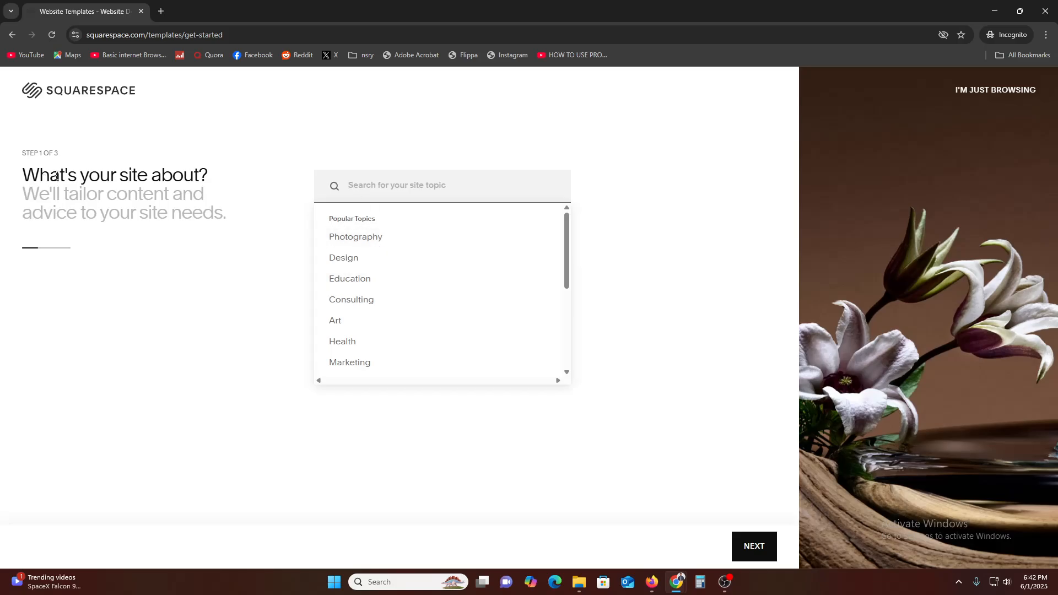
left_click(402, 236)
left_click(740, 560)
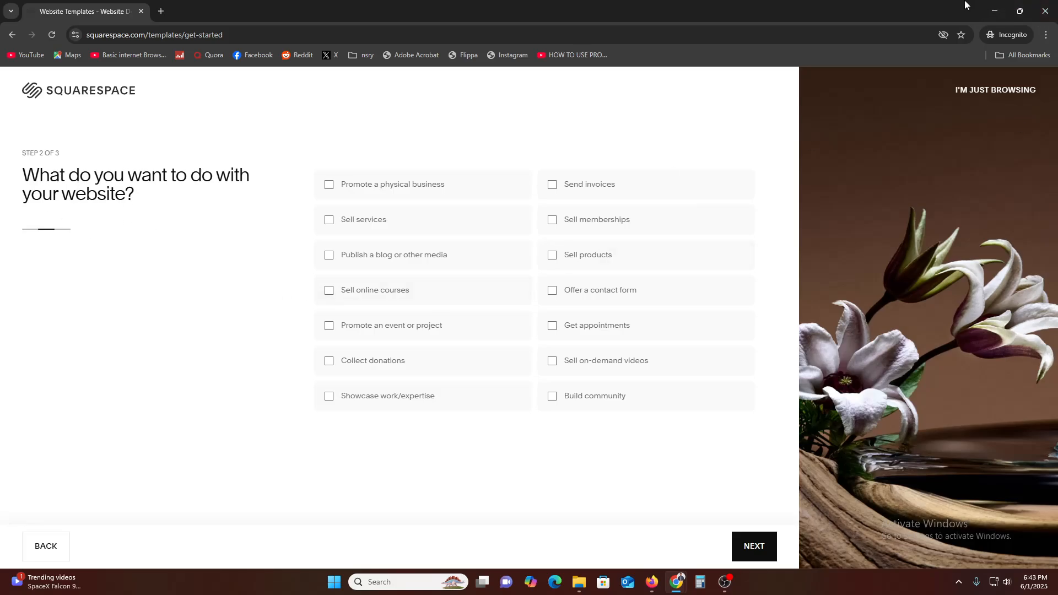
left_click(997, 7)
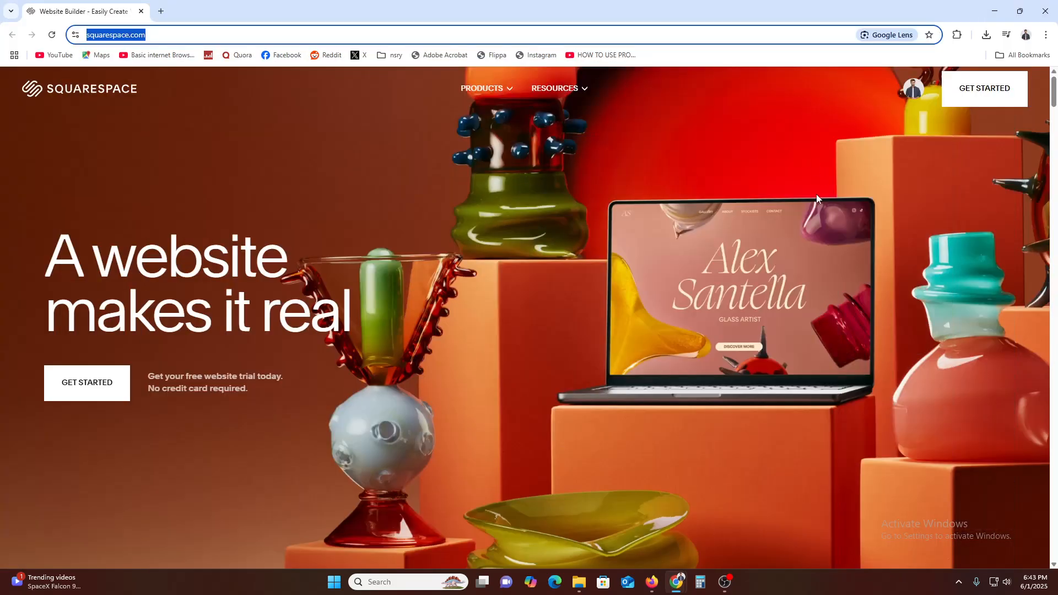
Go to the account dashboard from the signed-in profile and start creating a new website.
left_click(914, 90)
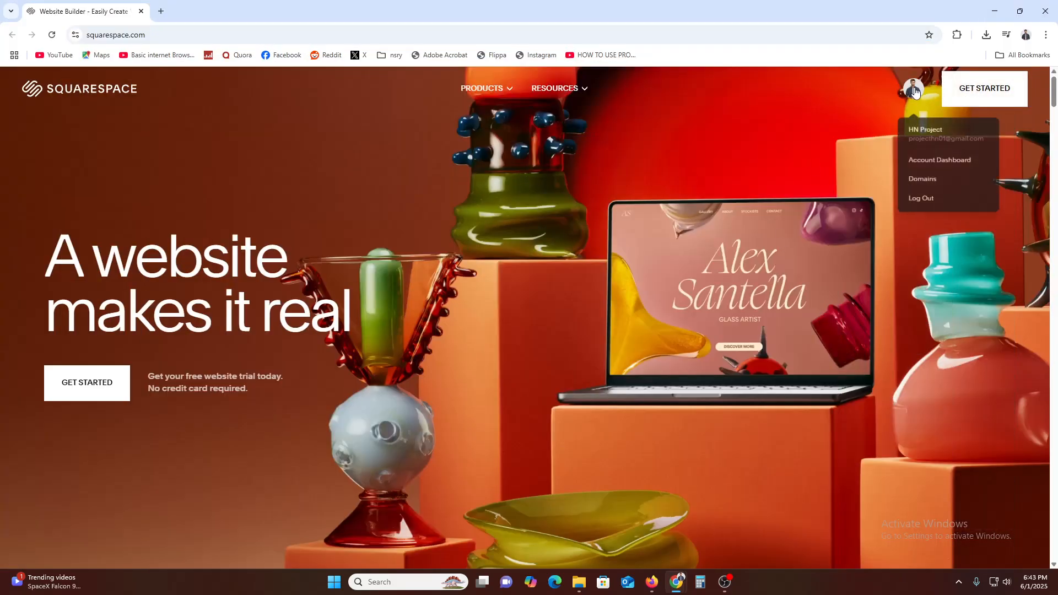
left_click(956, 178)
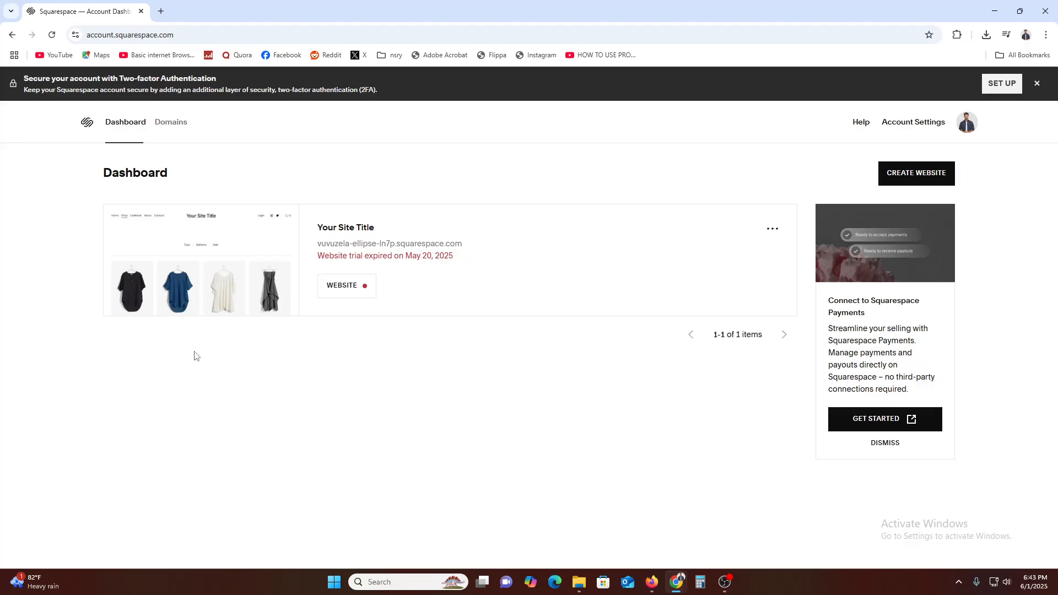
mouse_move(176, 268)
left_click(909, 180)
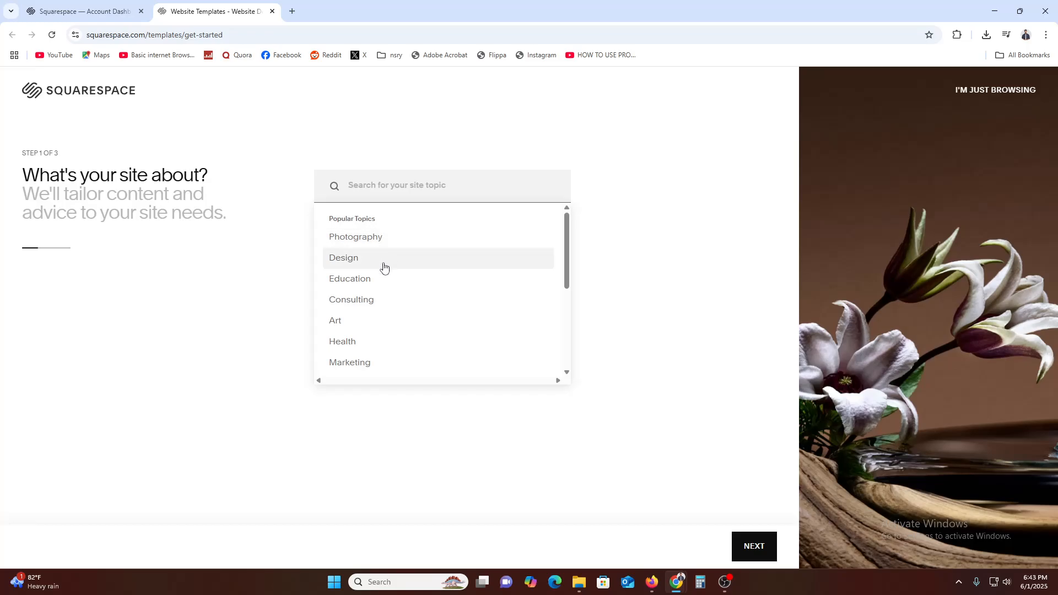
Set the site topic to Photography and choose Sell products as the website's purpose.
scroll(383, 321, "down", 2)
scroll(382, 321, "up", 2)
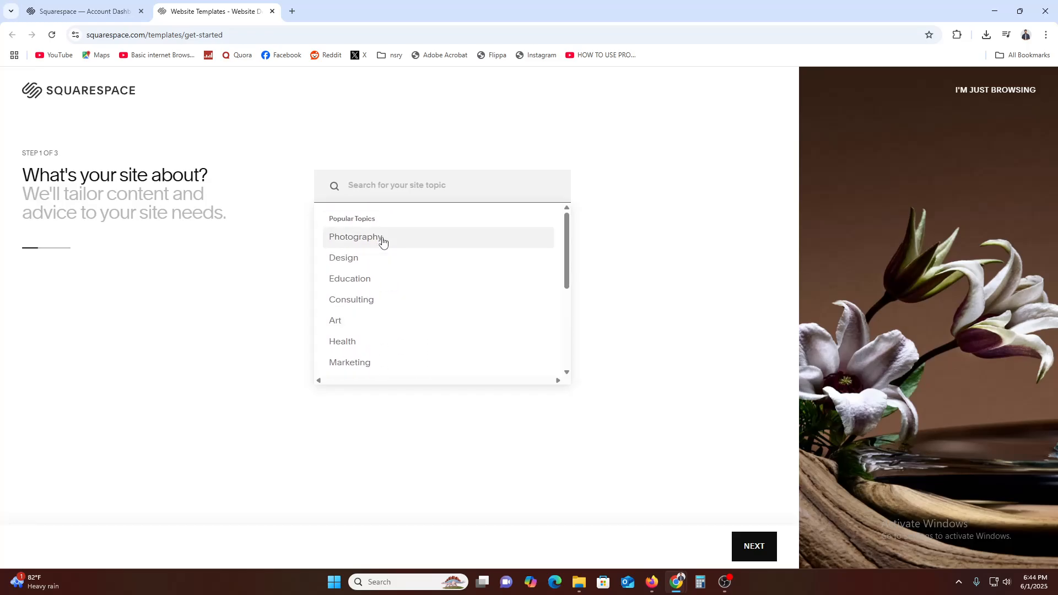
left_click(382, 242)
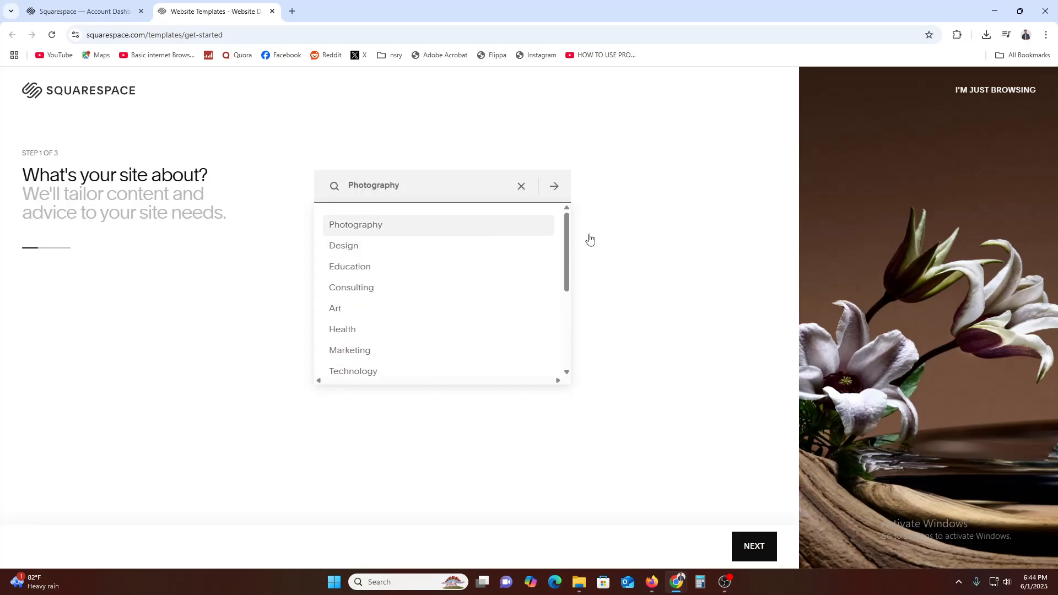
left_click(754, 547)
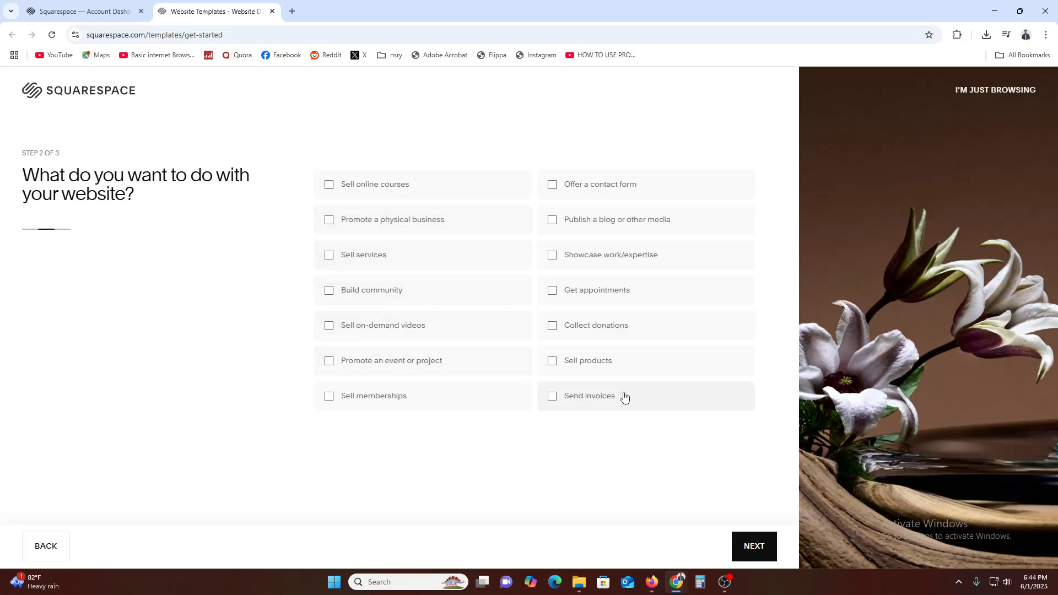
left_click(610, 368)
left_click(755, 547)
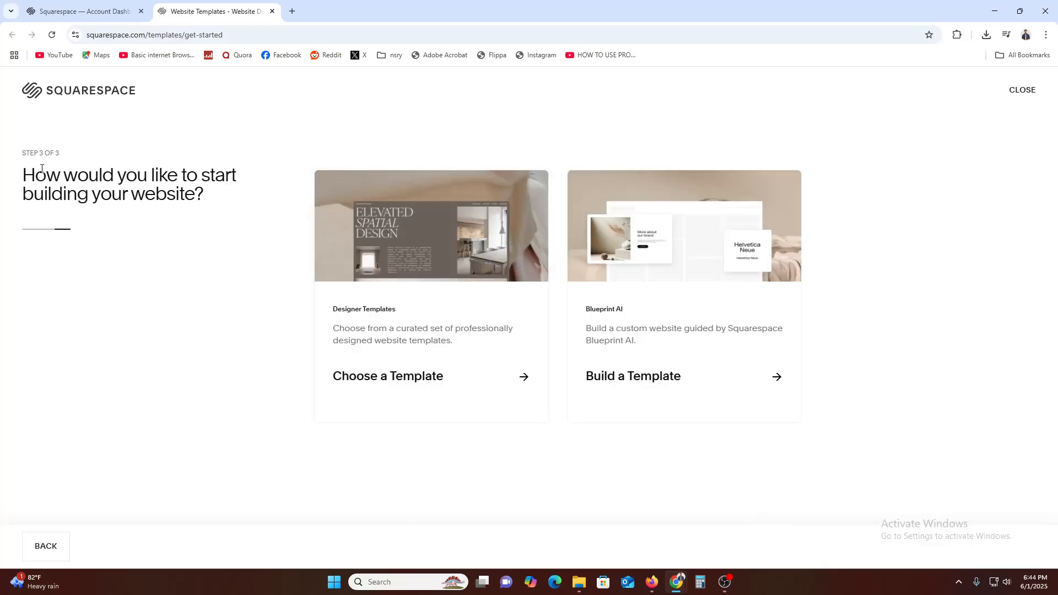
Choose to build the website from a professionally designed template rather than with Blueprint AI.
left_click_drag(51, 186, 237, 177)
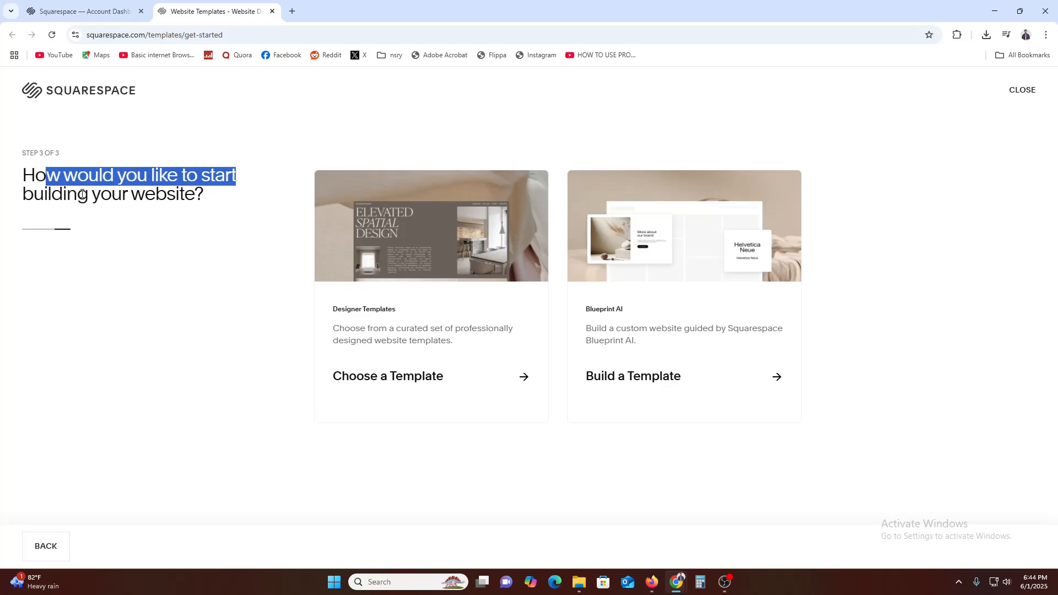
left_click_drag(80, 194, 170, 195)
left_click(205, 227)
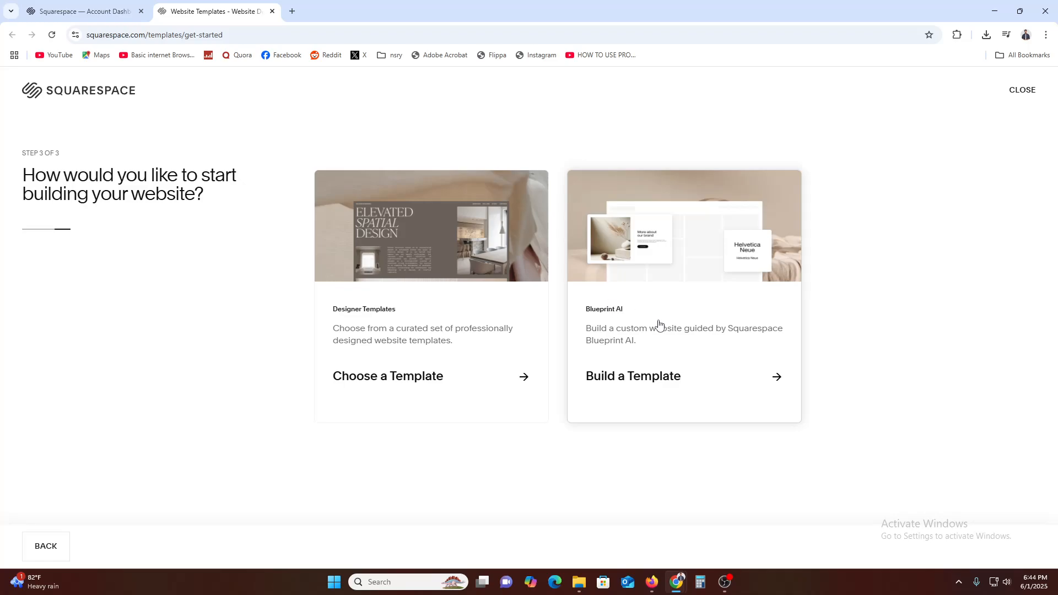
left_click(407, 376)
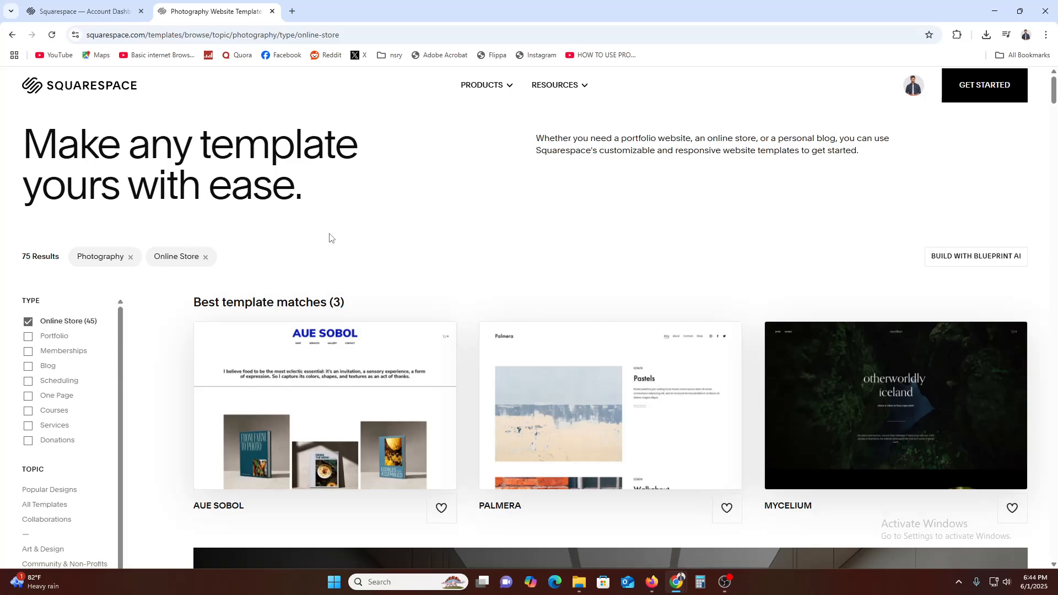
Browse the photography online store templates and open the McCurry template.
scroll(434, 429, "down", 5)
scroll(434, 429, "down", 15)
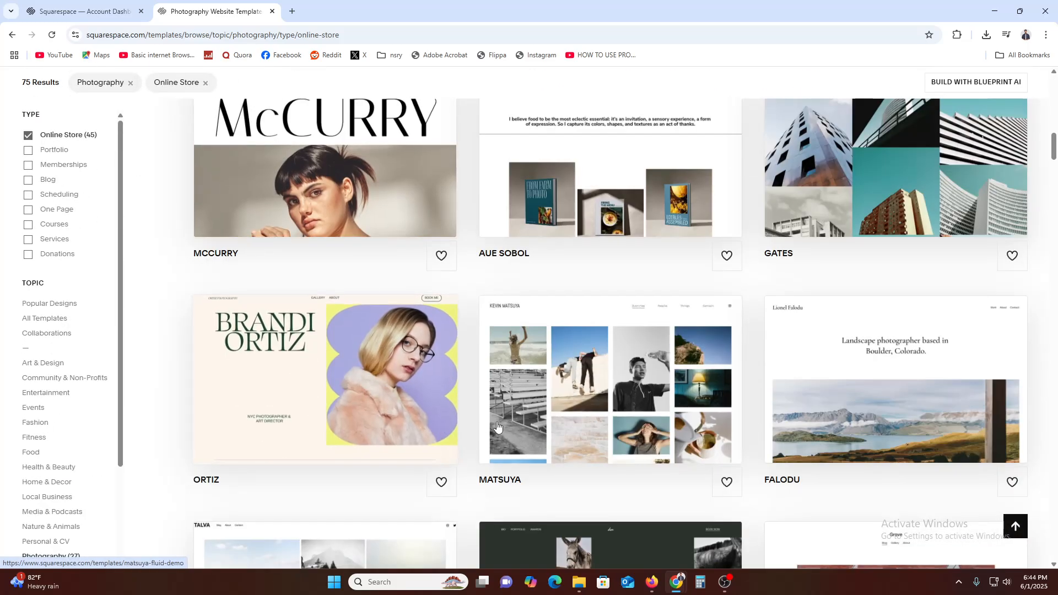
scroll(687, 453, "down", 5)
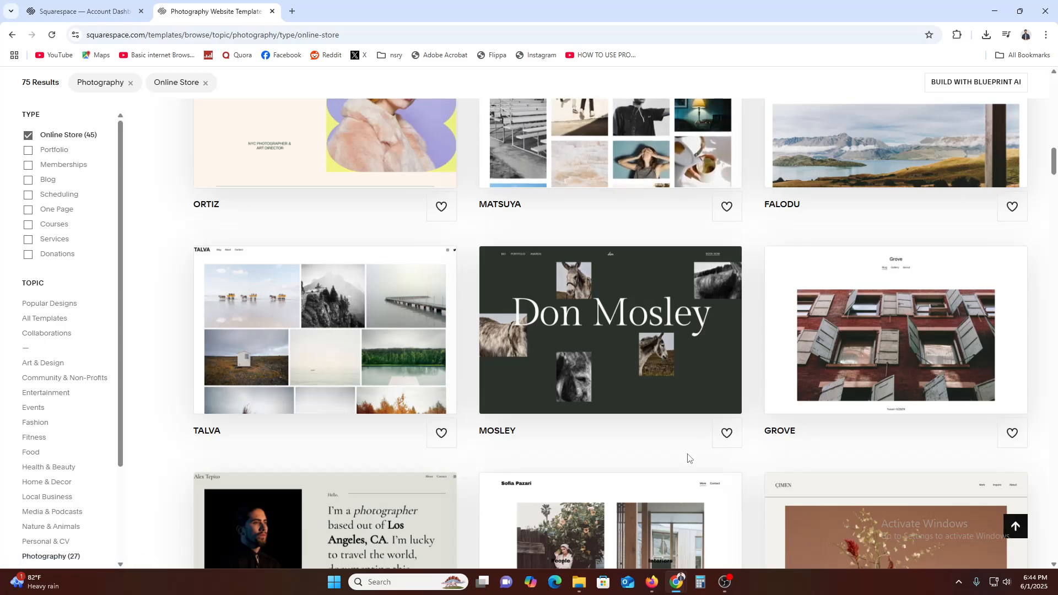
scroll(688, 457, "up", 9)
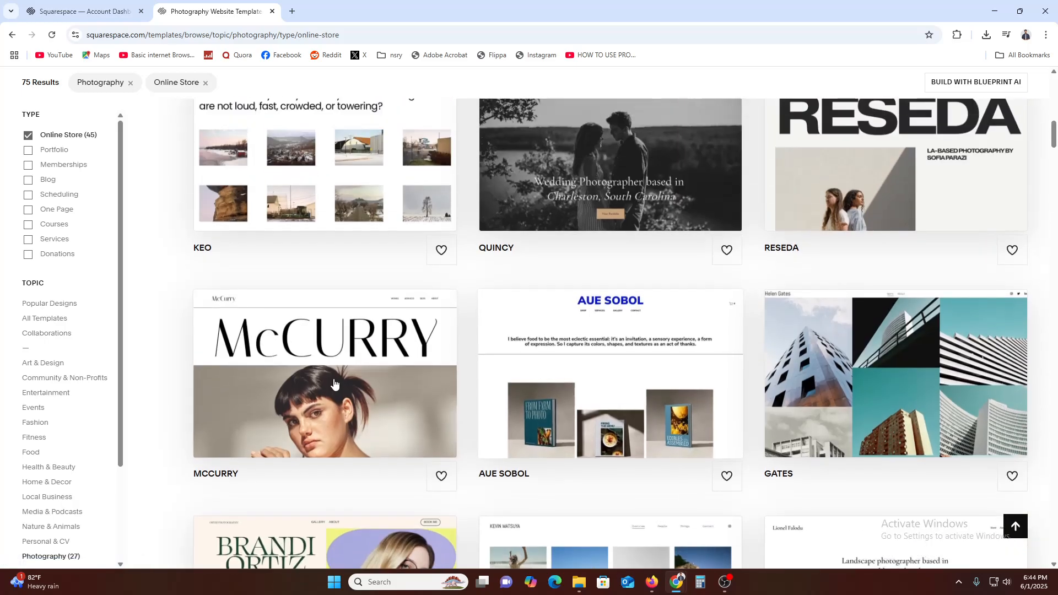
mouse_move(353, 370)
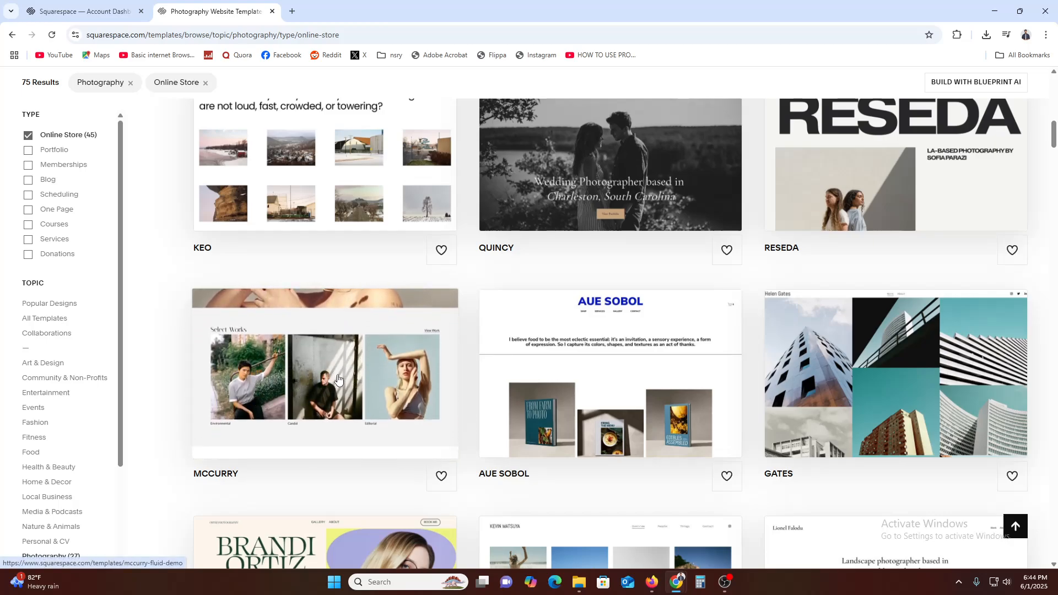
left_click(338, 380)
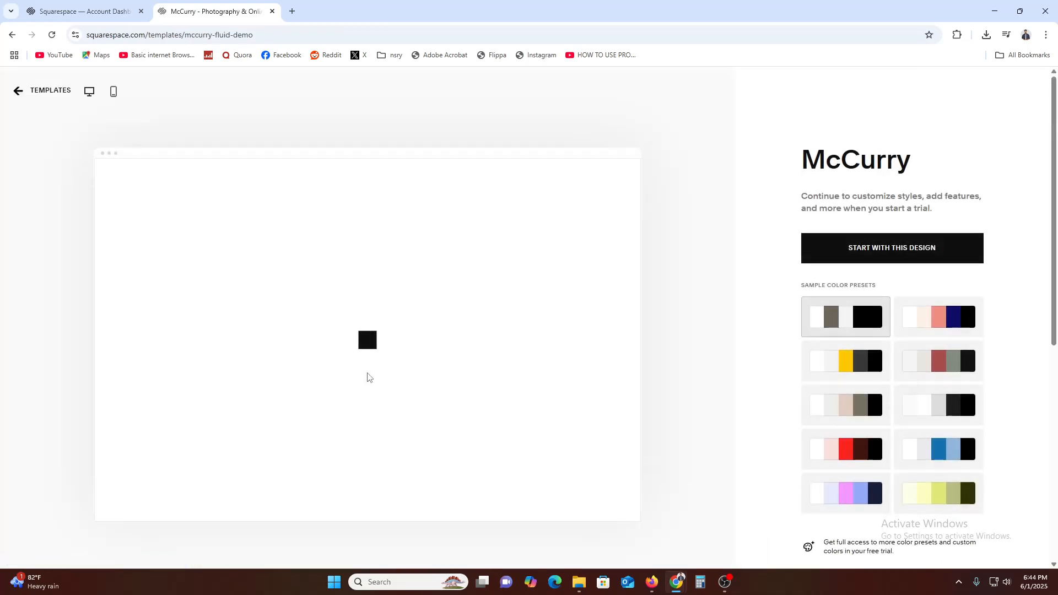
Examine the McCurry template's page down to its footer in desktop view, and switch to the mobile preview.
scroll(130, 181, "down", 3)
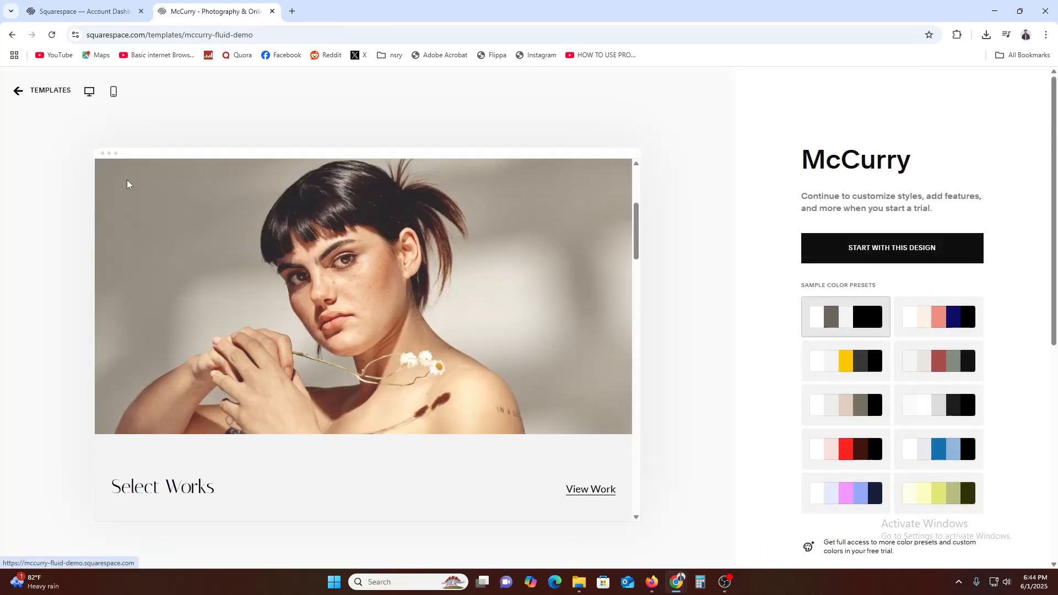
scroll(260, 355, "down", 15)
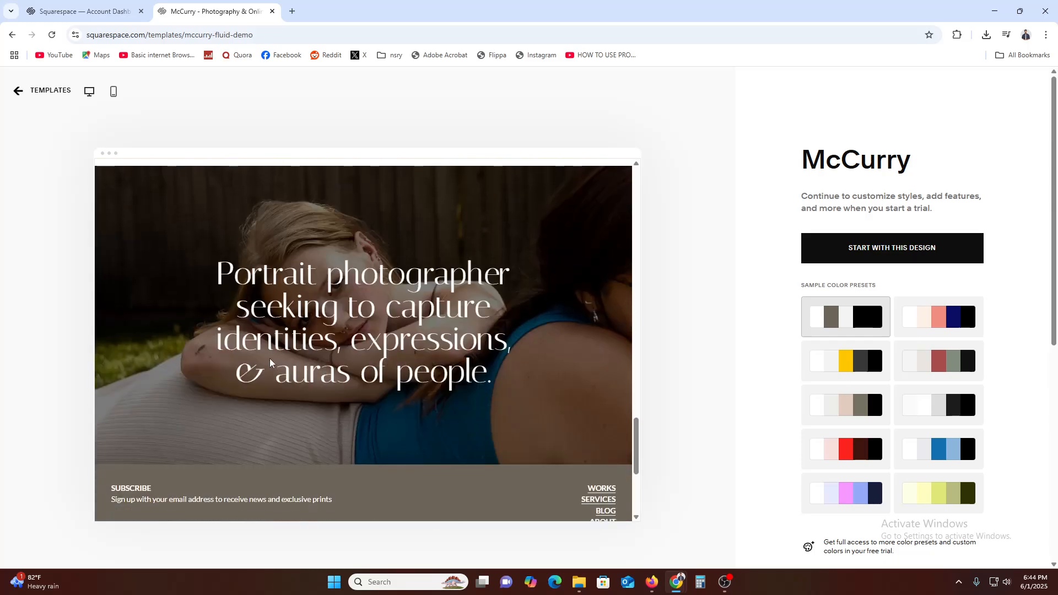
scroll(272, 356, "down", 5)
scroll(281, 338, "up", 5)
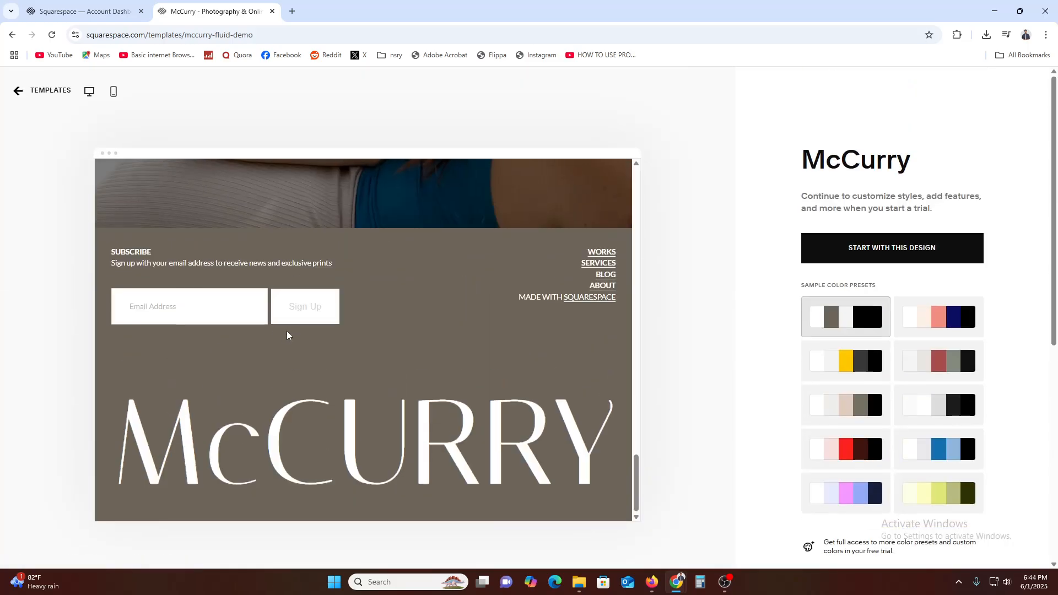
scroll(261, 282, "up", 12)
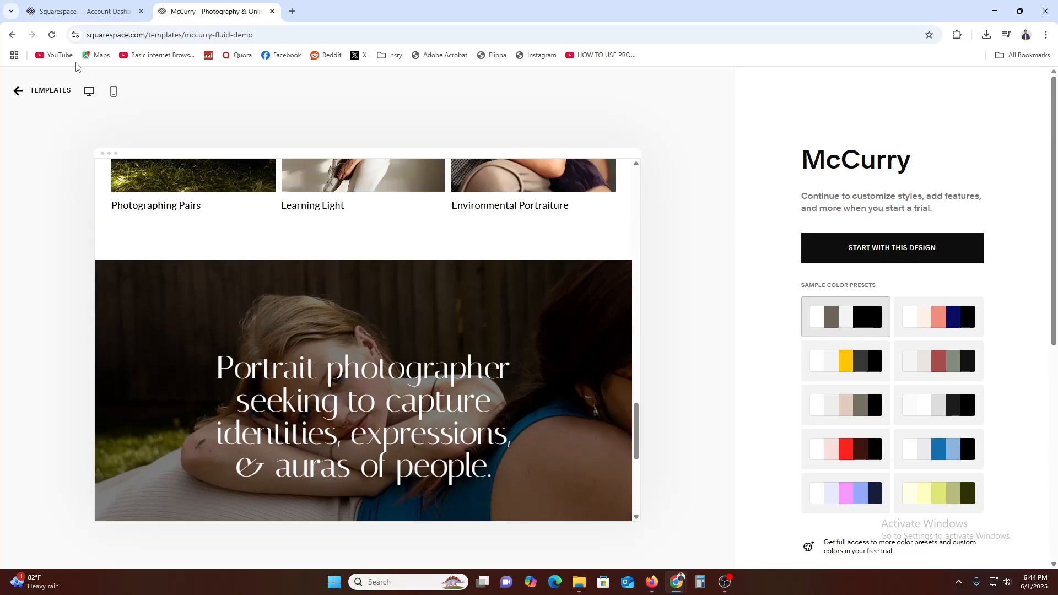
left_click(114, 92)
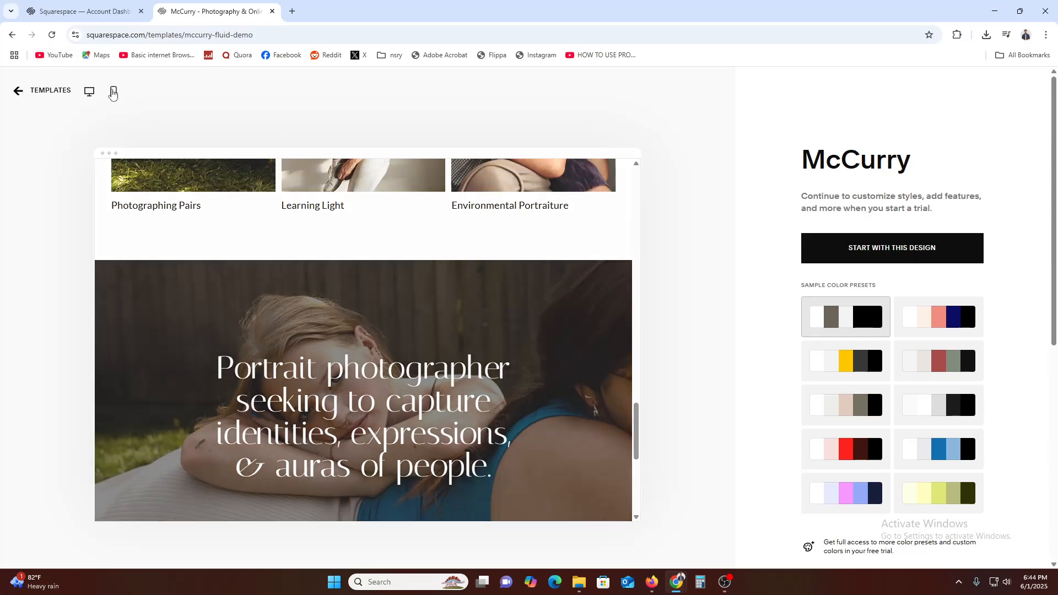
scroll(378, 278, "up", 16)
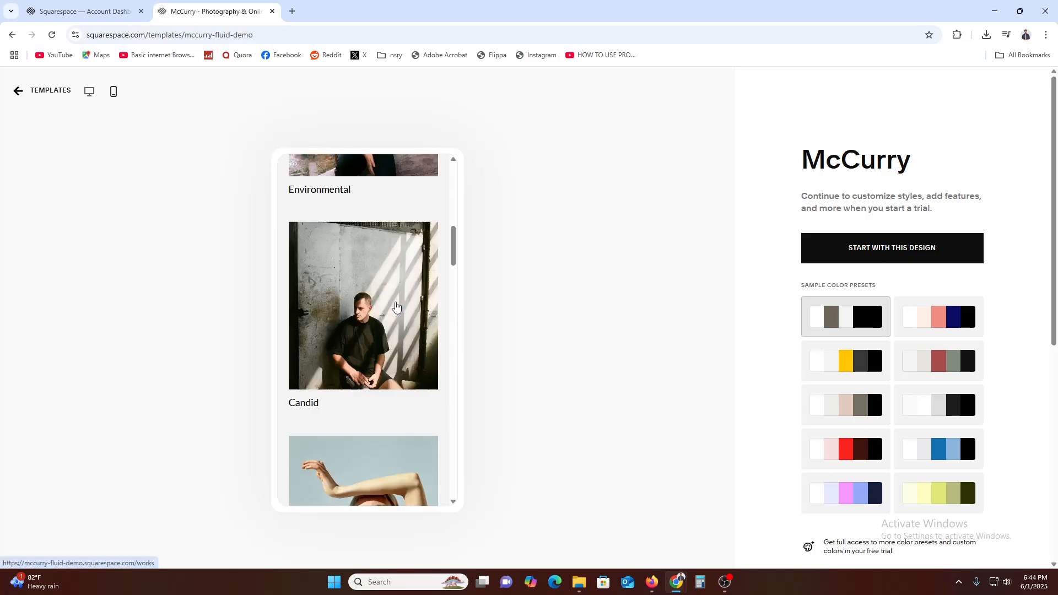
left_click_drag(449, 248, 460, 230)
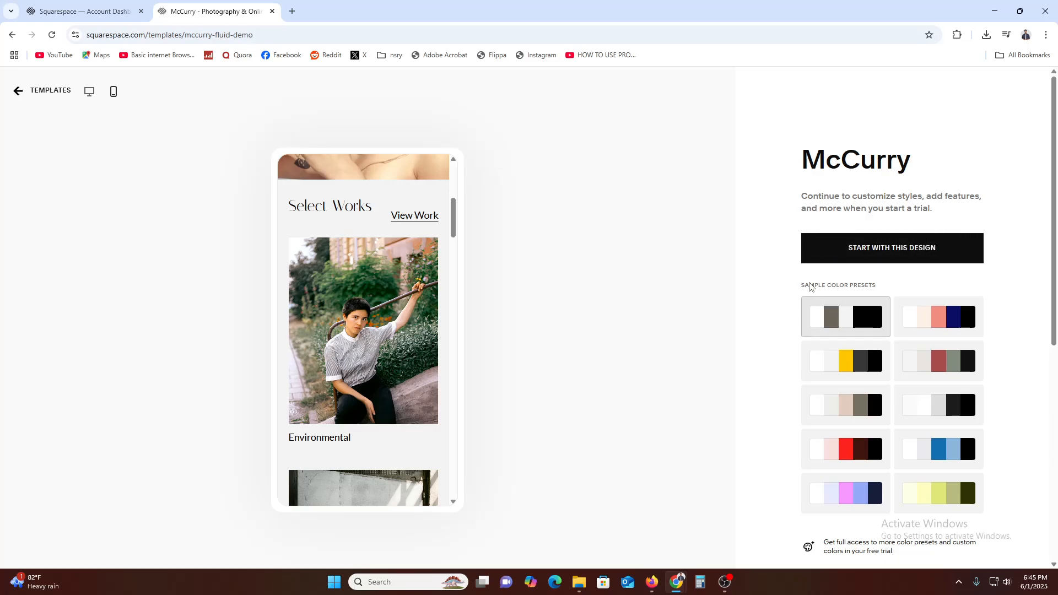
Review the McCurry template's sample color presets and start a site with this design.
left_click_drag(810, 286, 865, 287)
left_click(866, 288)
scroll(976, 406, "down", 1)
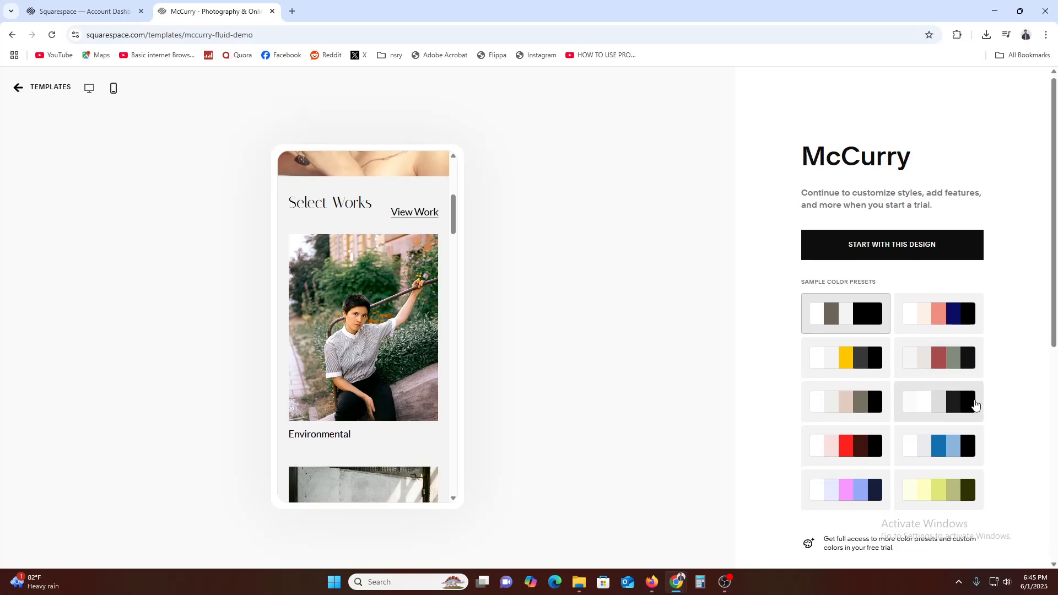
scroll(976, 406, "down", 3)
scroll(959, 427, "up", 3)
scroll(921, 416, "down", 3)
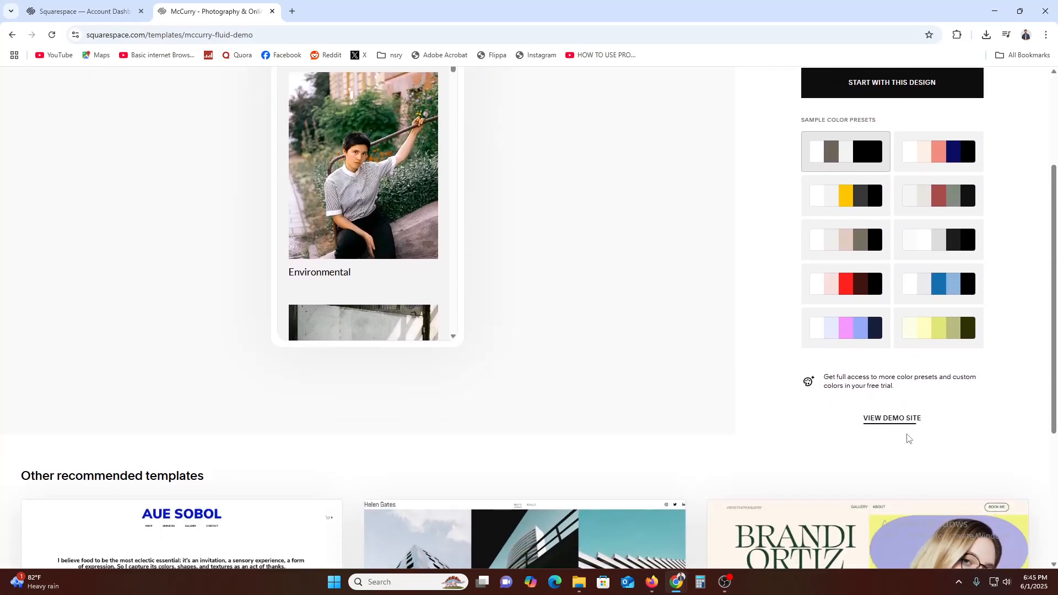
scroll(979, 471, "up", 3)
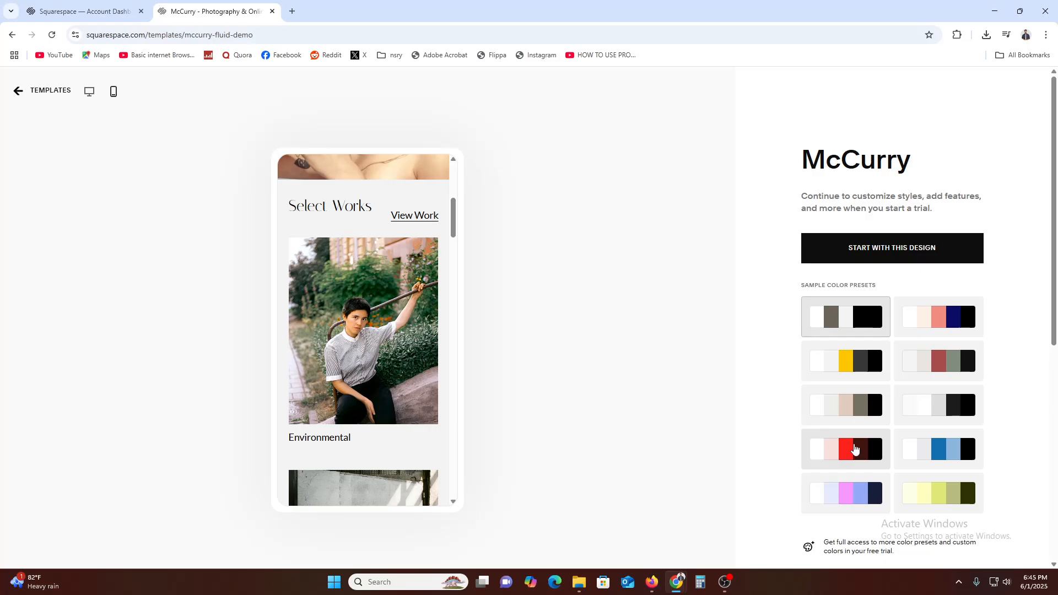
left_click(893, 253)
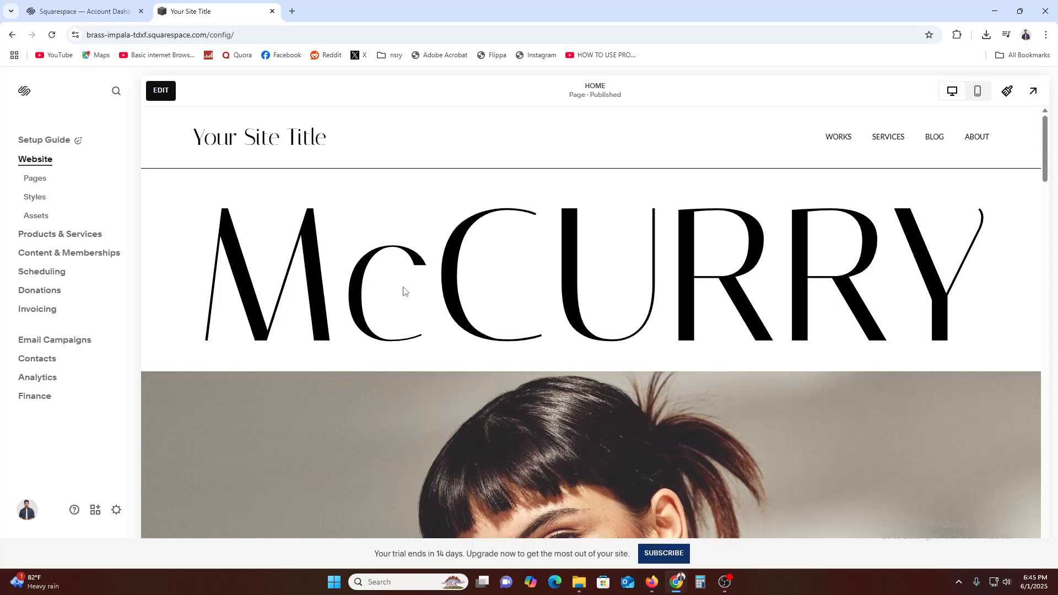
Look over the new site's home page heading and open the site's Setup Guide.
scroll(405, 291, "down", 1)
left_click_drag(295, 249, 955, 188)
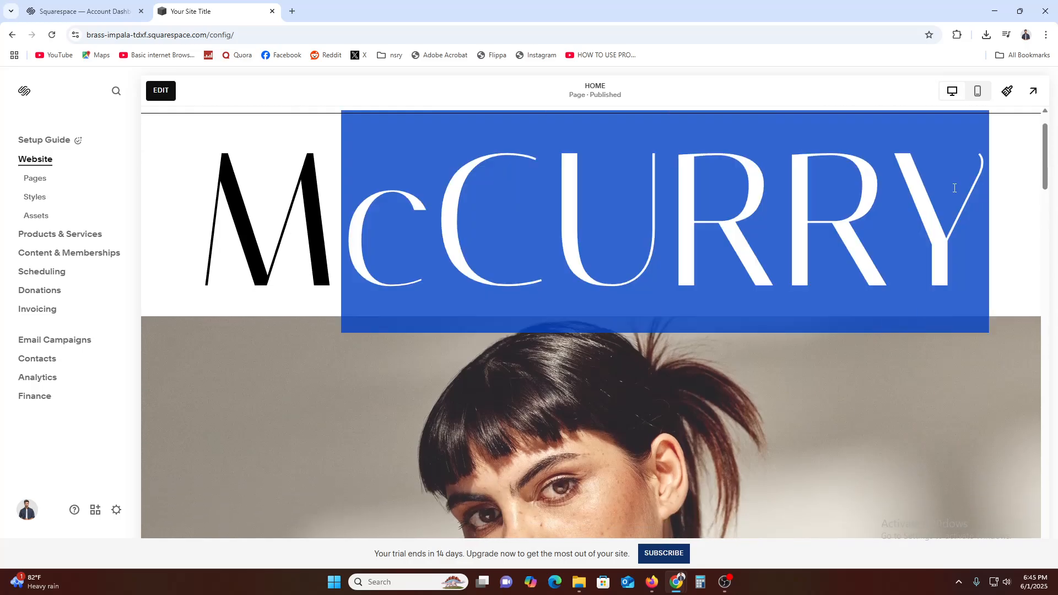
scroll(764, 323, "up", 1)
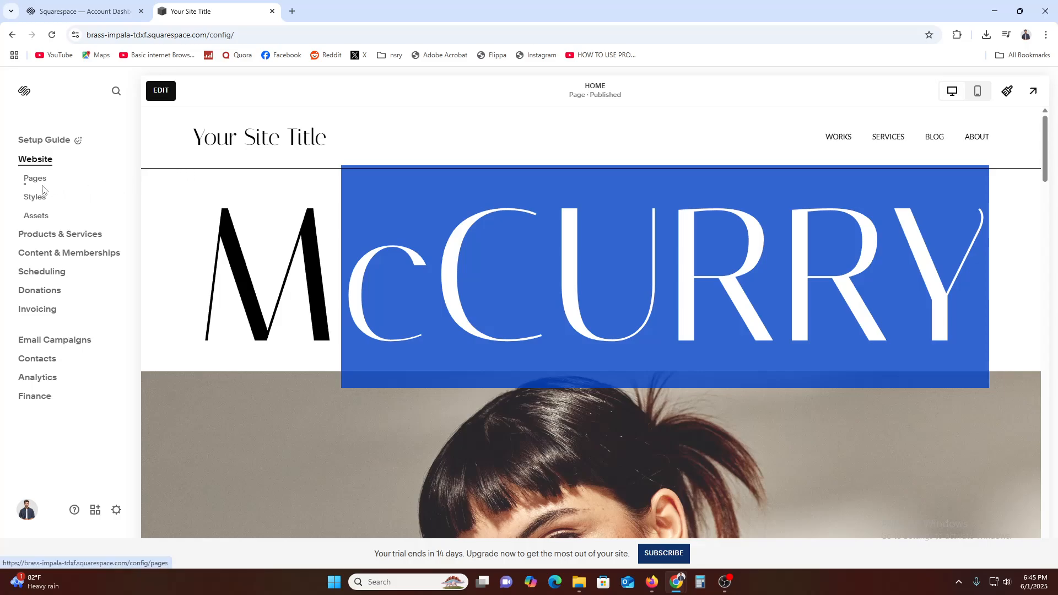
left_click(44, 142)
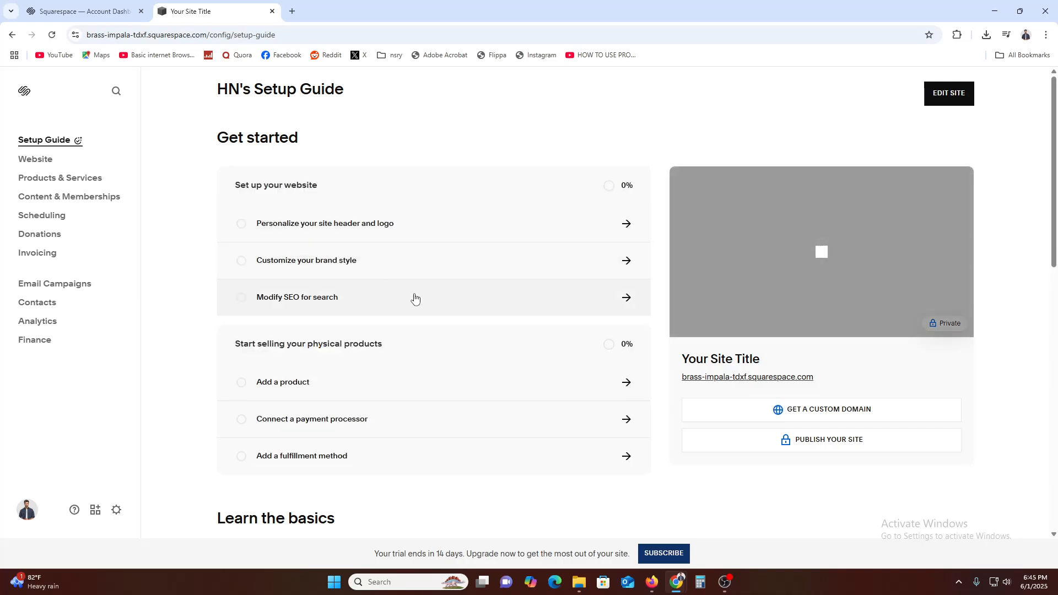
Look over the Setup Guide, open the website's home page for editing and start editing the site header.
mouse_move(758, 218)
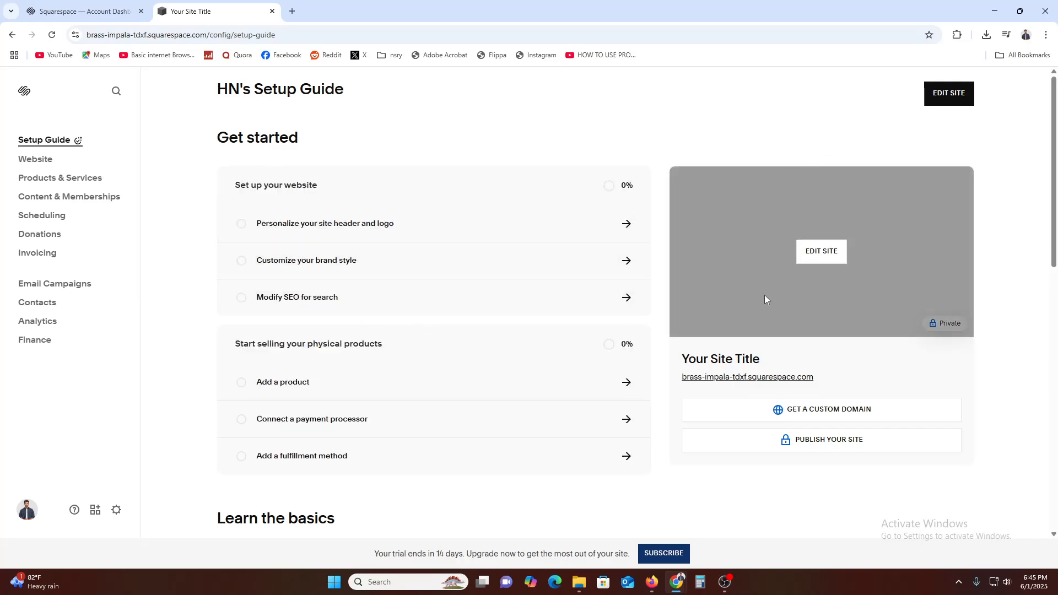
scroll(244, 325, "down", 8)
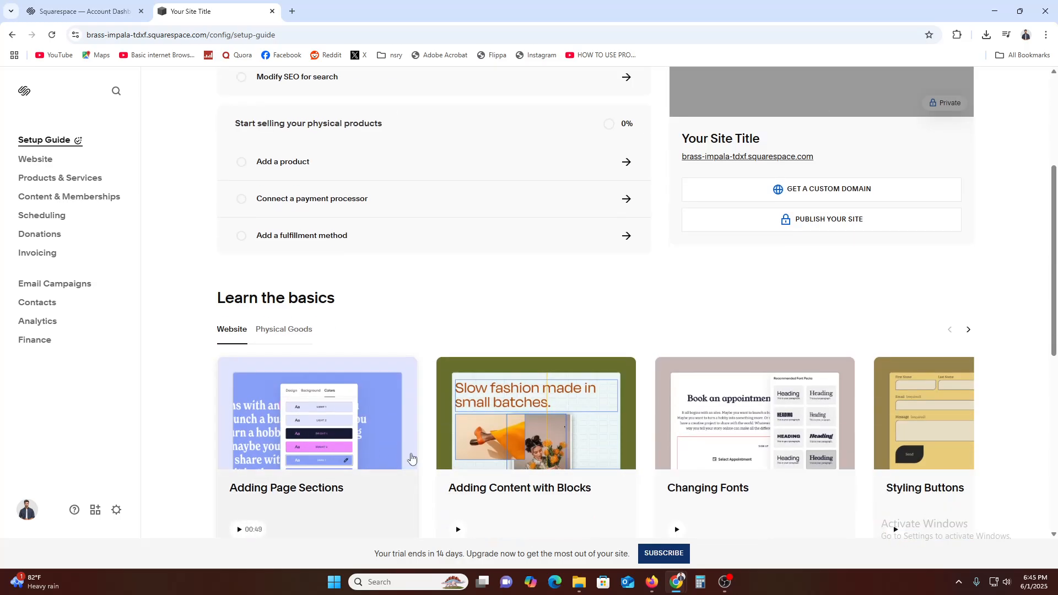
scroll(422, 460, "up", 4)
left_click(28, 161)
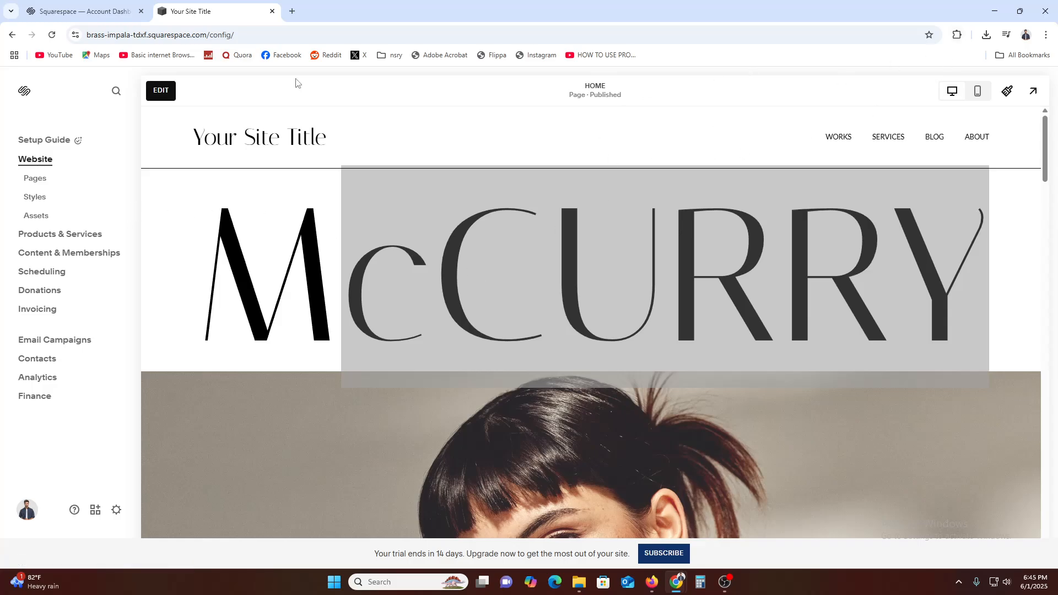
left_click(161, 91)
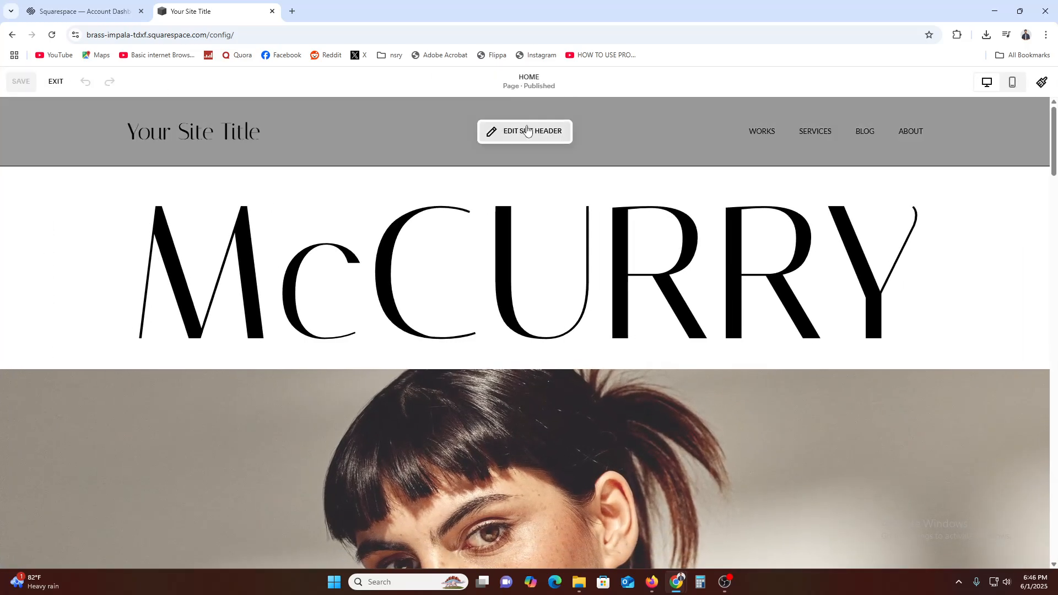
left_click(527, 131)
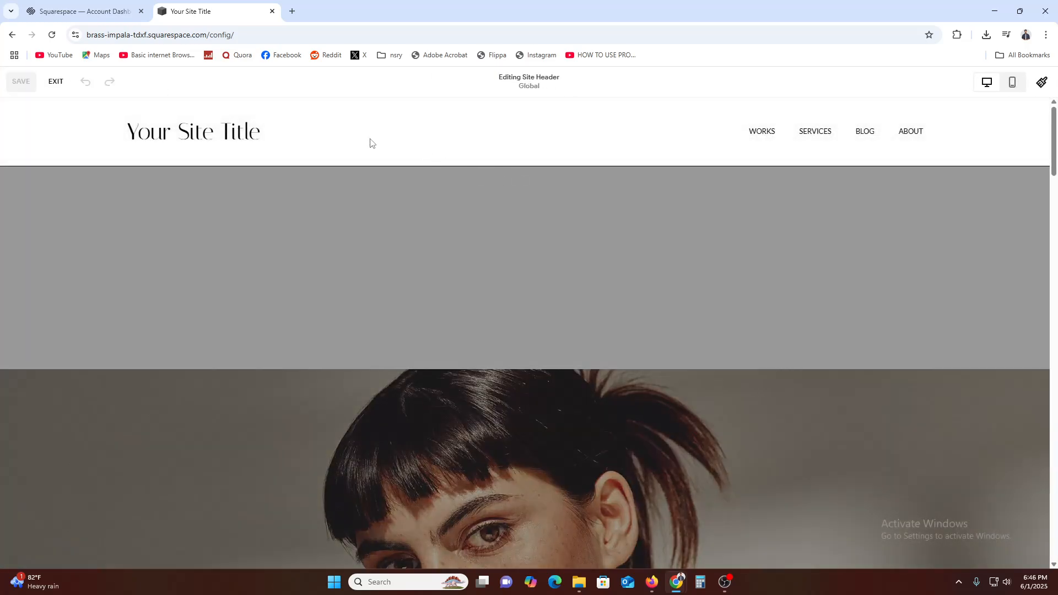
Add the image MAHIM (2) from the Downloads folder as the logo in the site header.
left_click(203, 135)
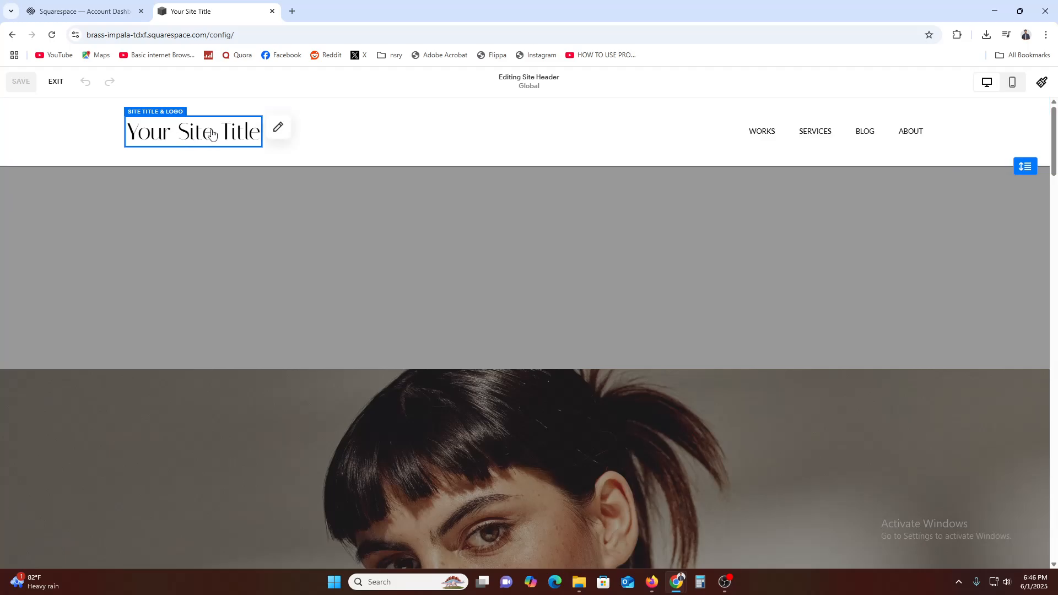
left_click(279, 128)
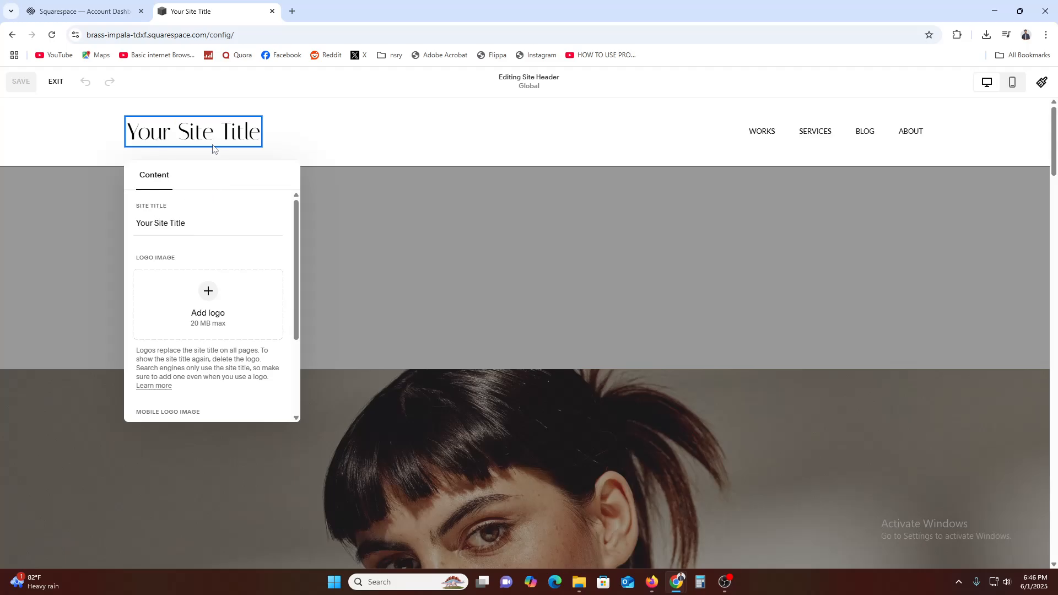
left_click(209, 292)
left_click(196, 327)
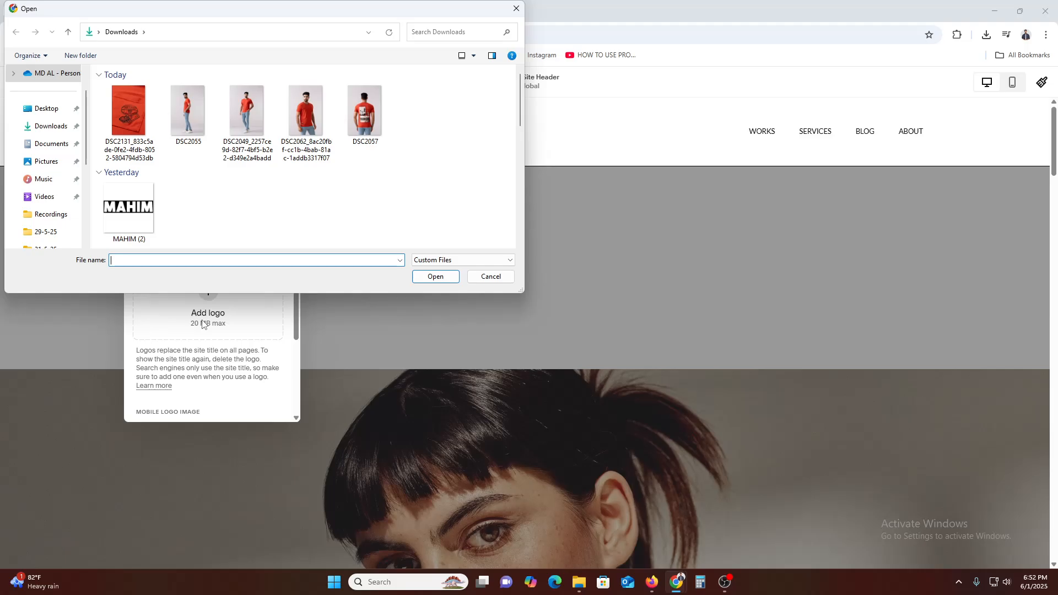
left_click(129, 223)
double_click(129, 221)
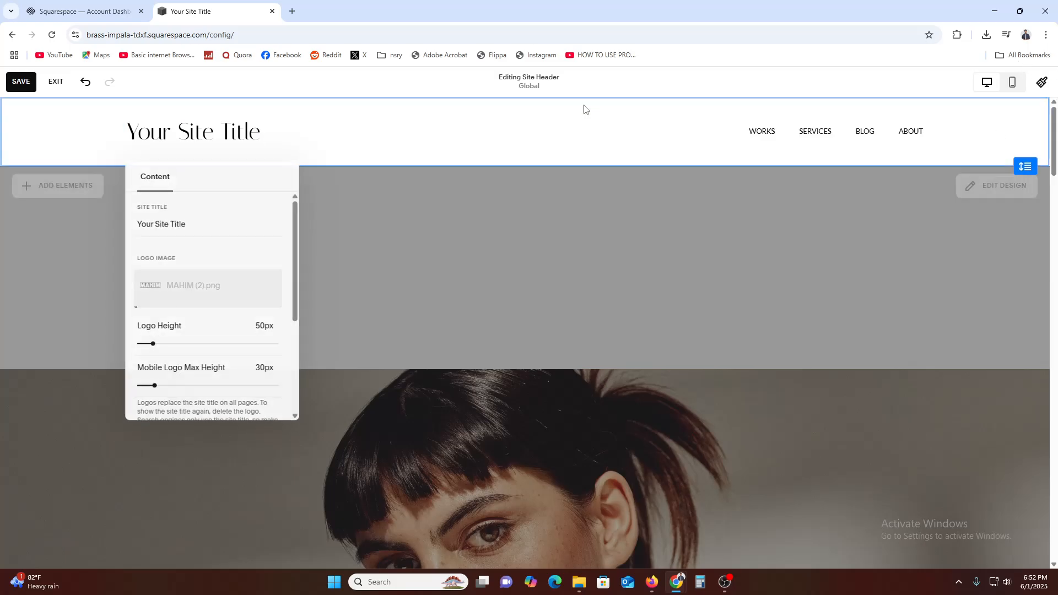
left_click(520, 269)
scroll(491, 276, "down", 4)
scroll(494, 276, "up", 4)
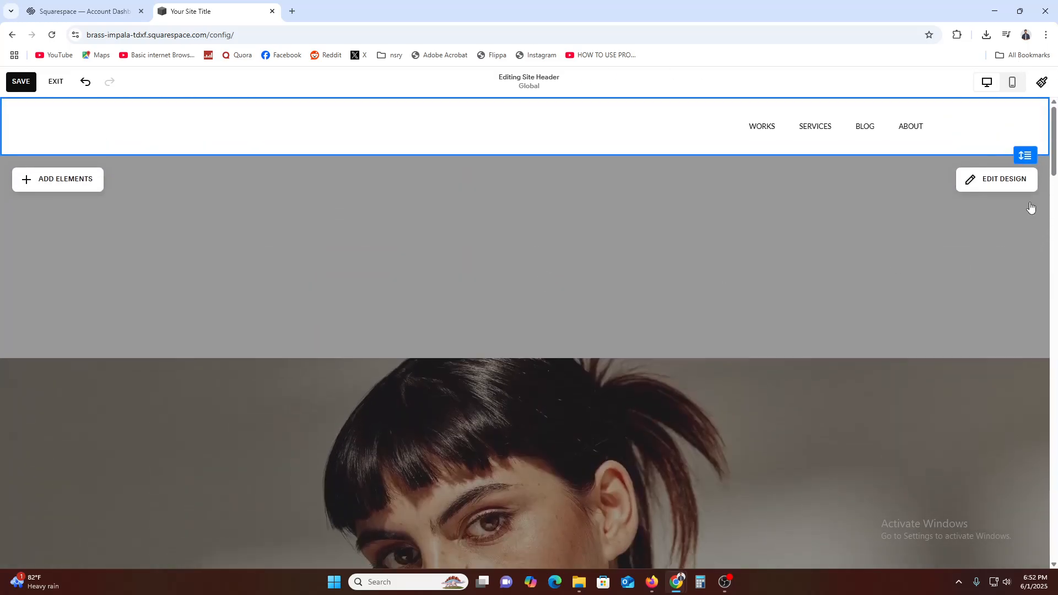
Try header layouts with the links beside the logo and with a centered logo, and restore the layout with the links on the far right.
left_click(987, 198)
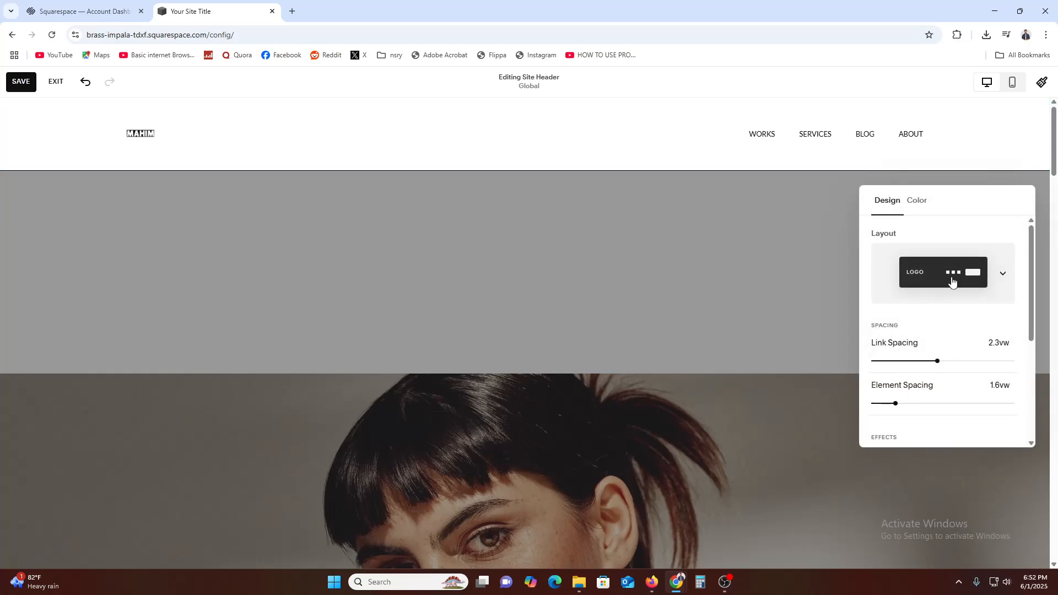
left_click(954, 297)
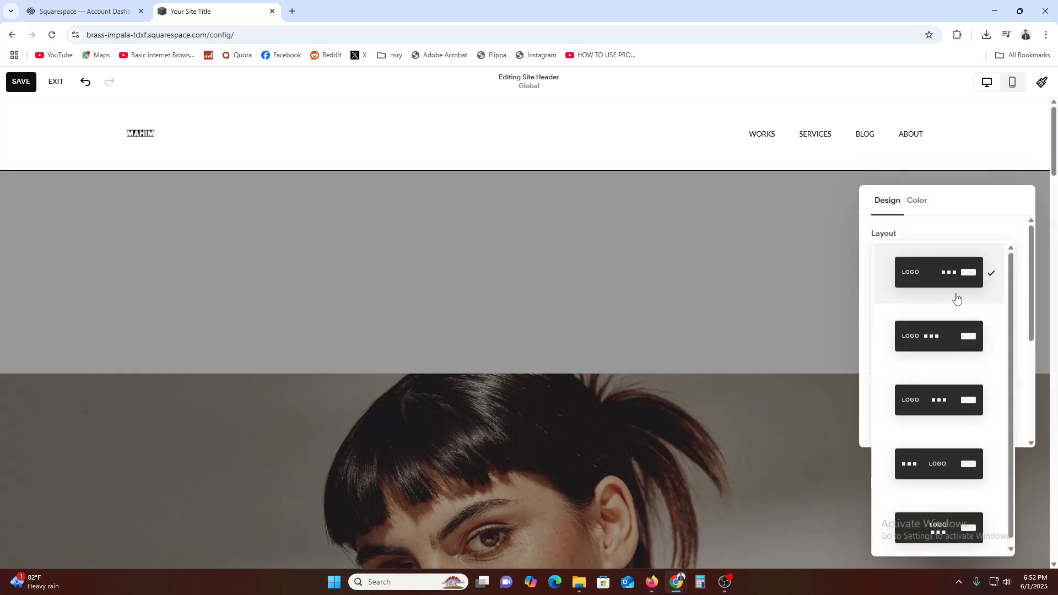
left_click(931, 342)
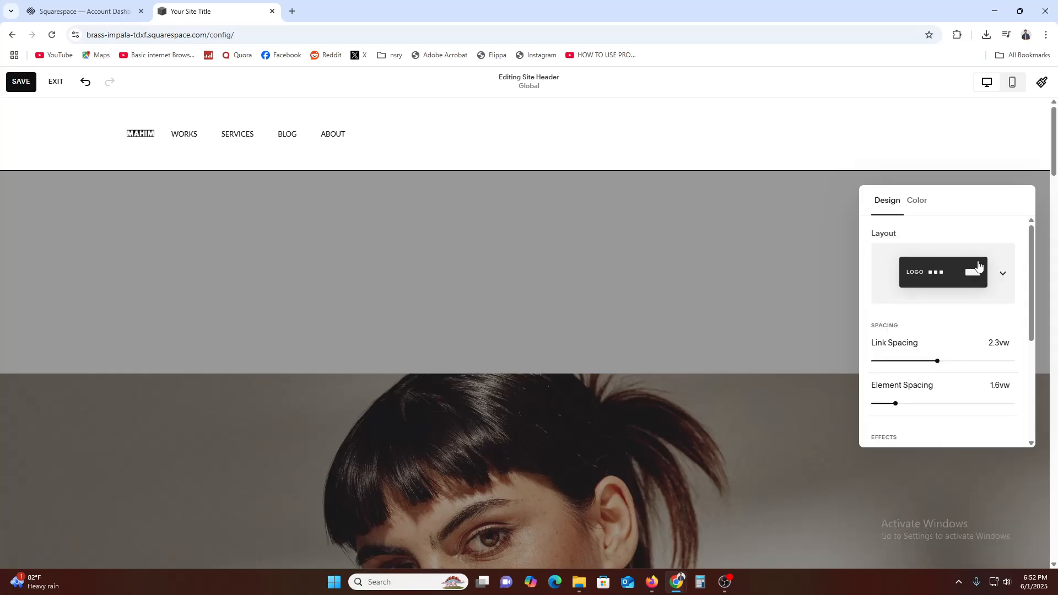
left_click(970, 283)
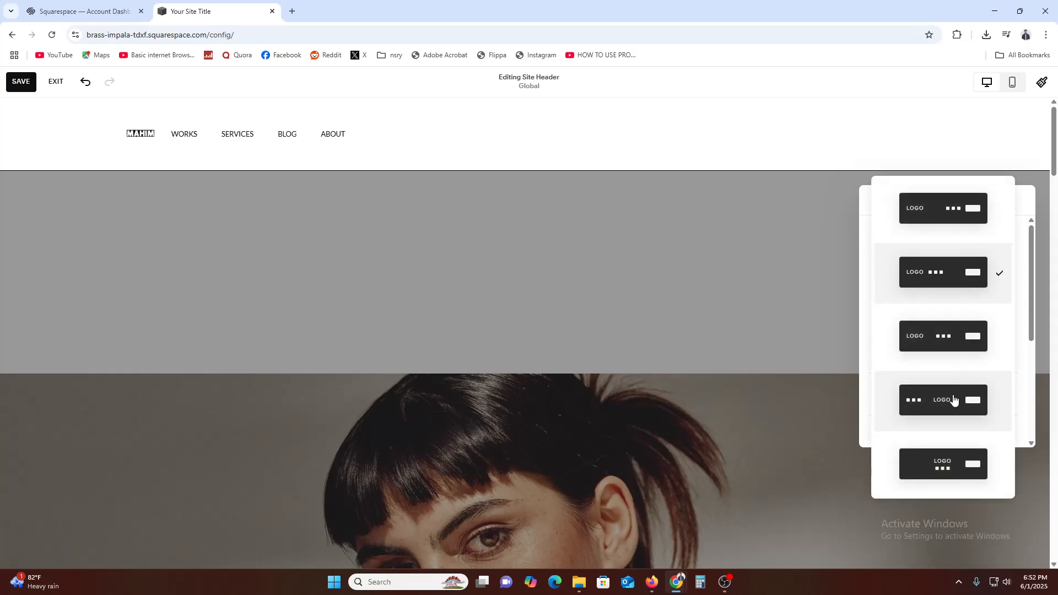
left_click(954, 399)
left_click(970, 282)
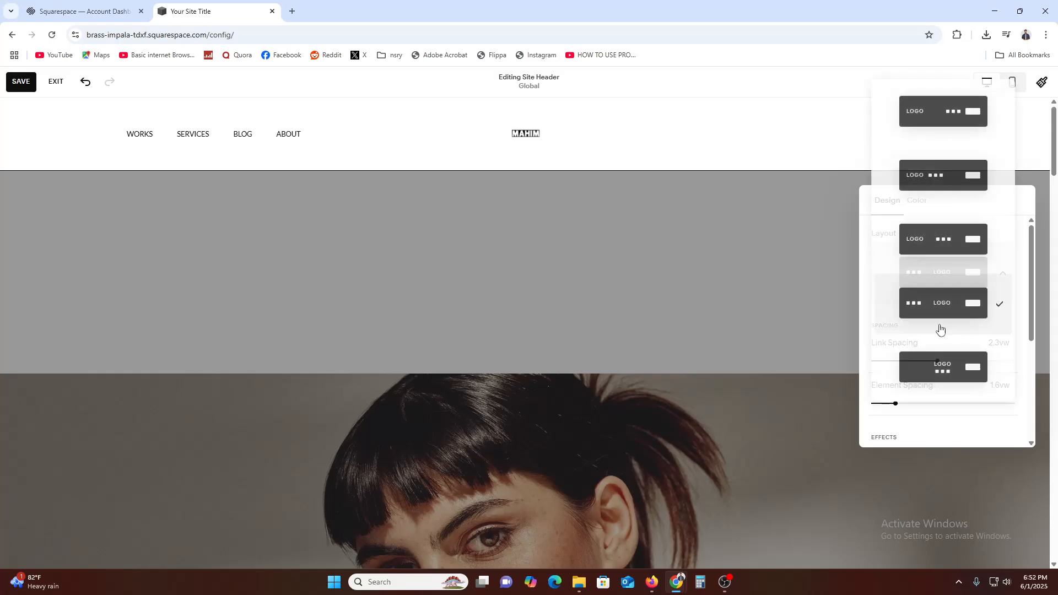
left_click(942, 121)
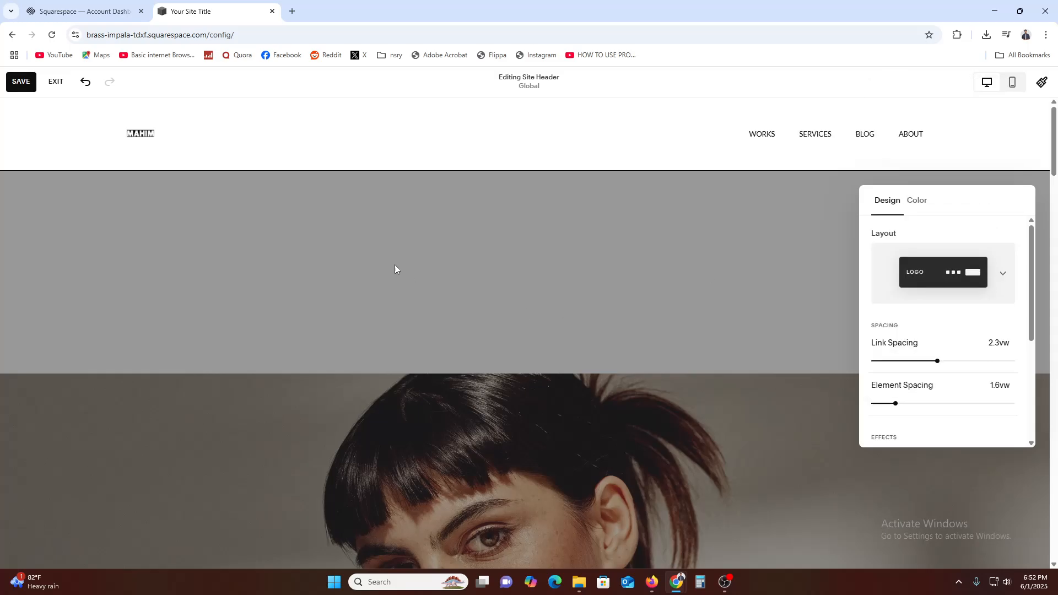
right_click(133, 135)
left_click(485, 135)
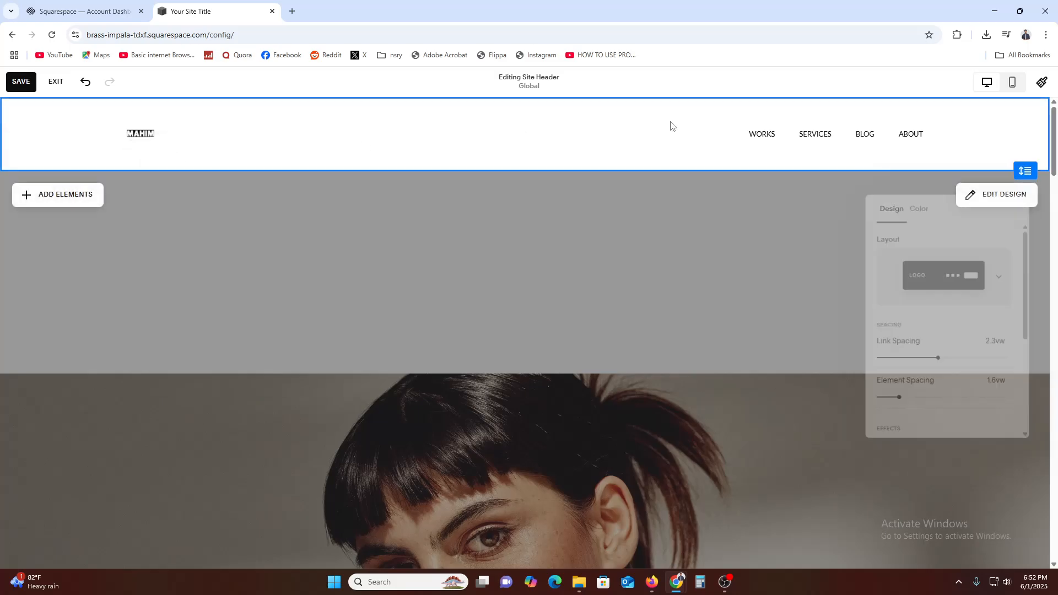
Increase the logo height in the site header and save the header changes.
right_click(140, 136)
left_click(132, 133)
left_click(173, 129)
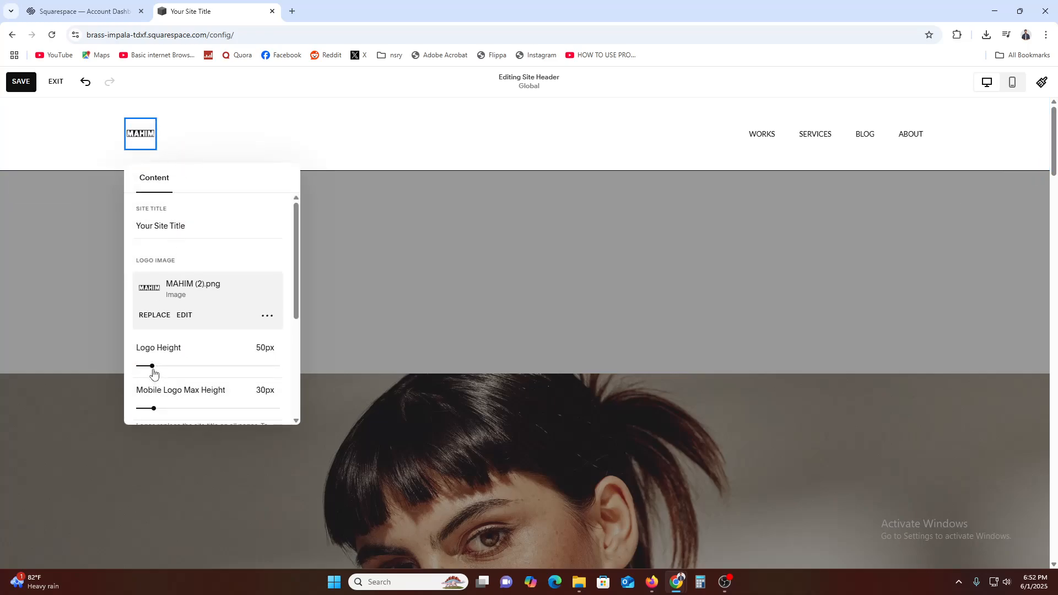
left_click_drag(153, 366, 174, 366)
left_click(434, 154)
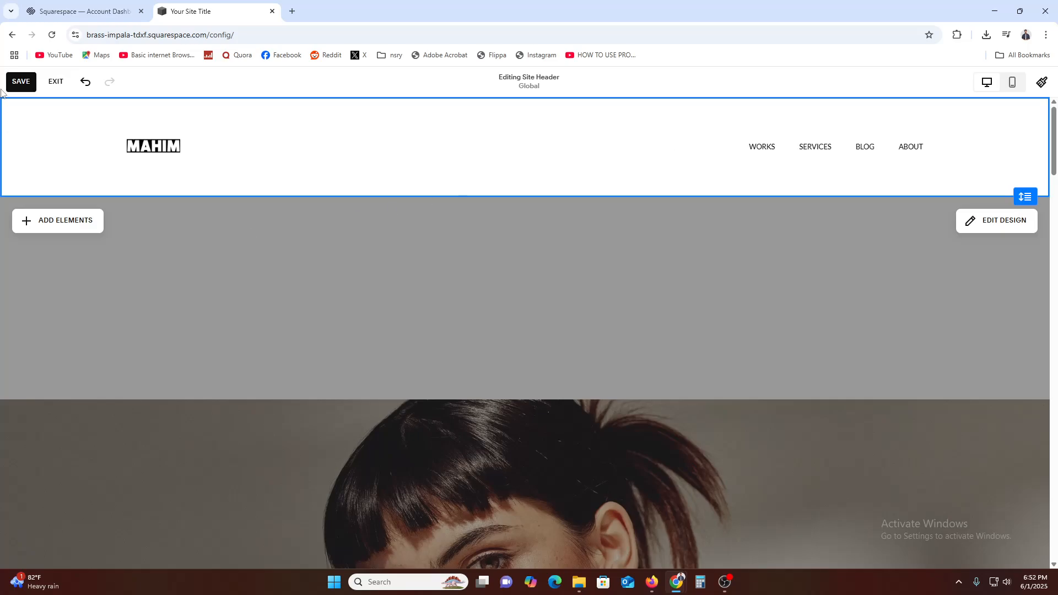
left_click(20, 82)
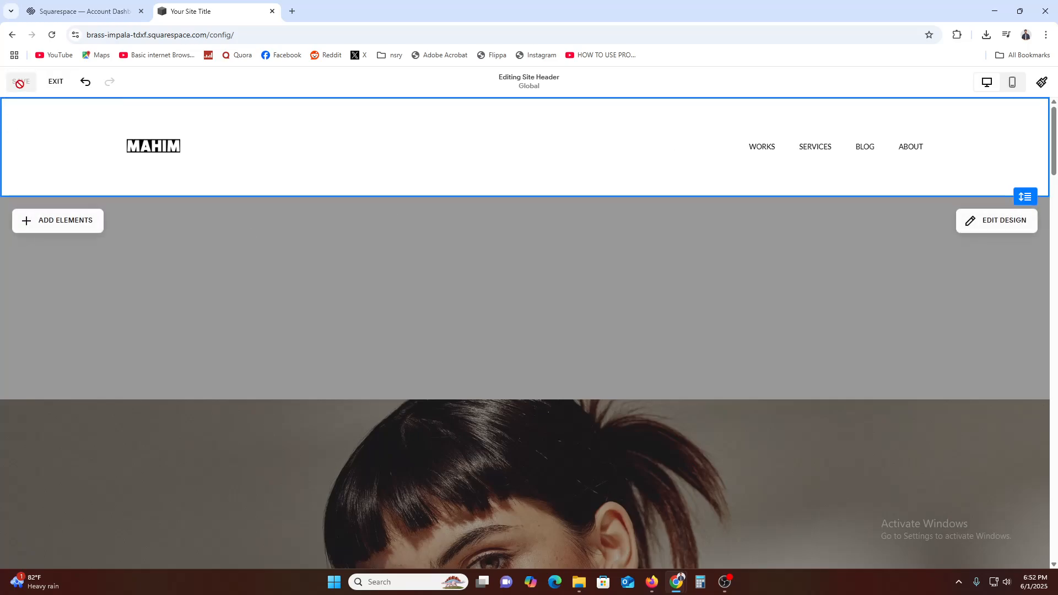
Review the home page preview, the header's design settings and the elements available for it, and exit the header editor.
scroll(274, 302, "down", 15)
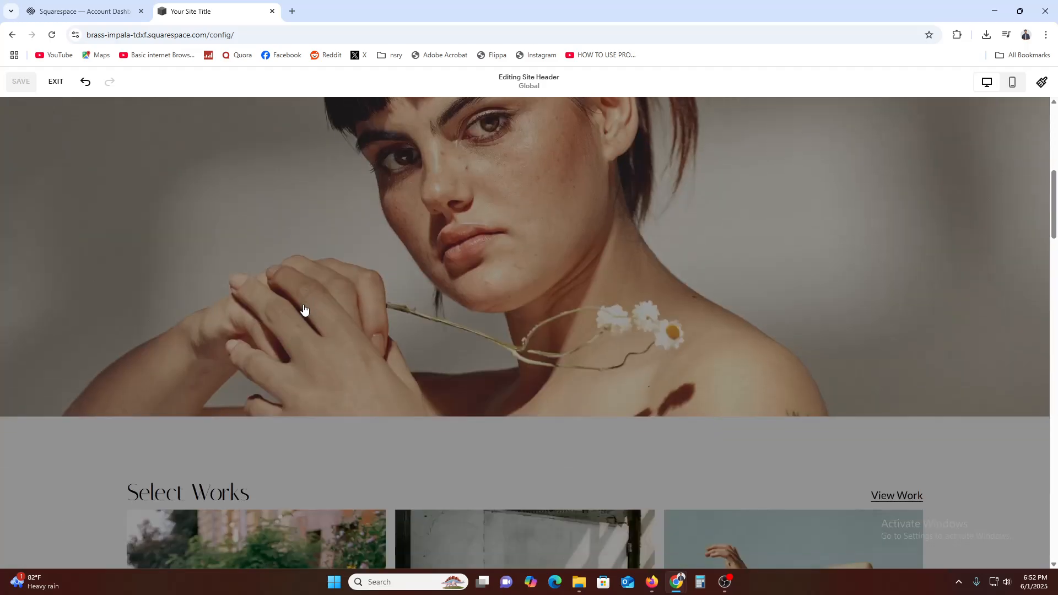
scroll(331, 325, "up", 15)
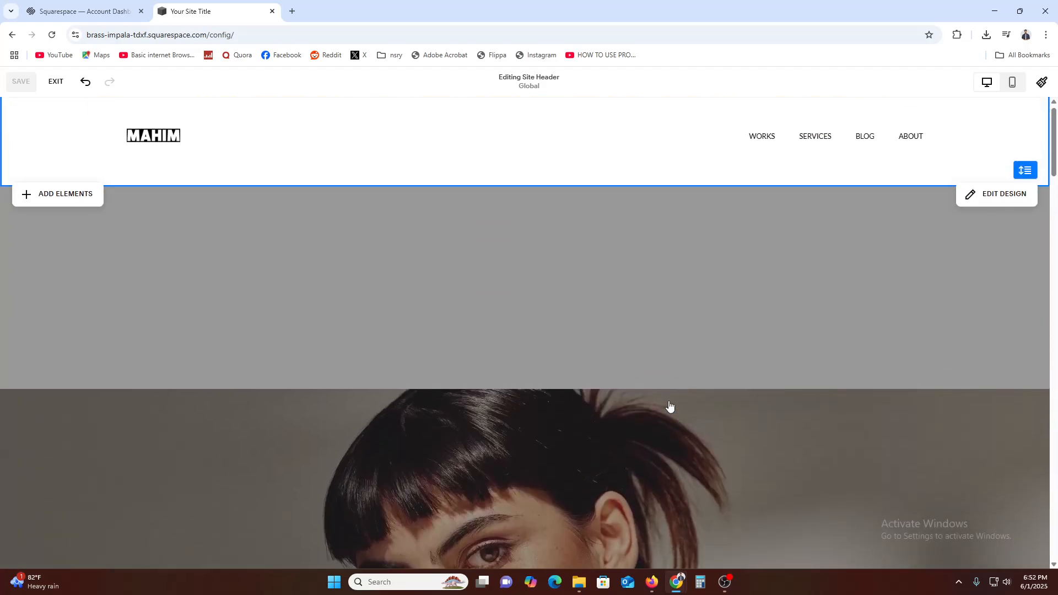
left_click(989, 221)
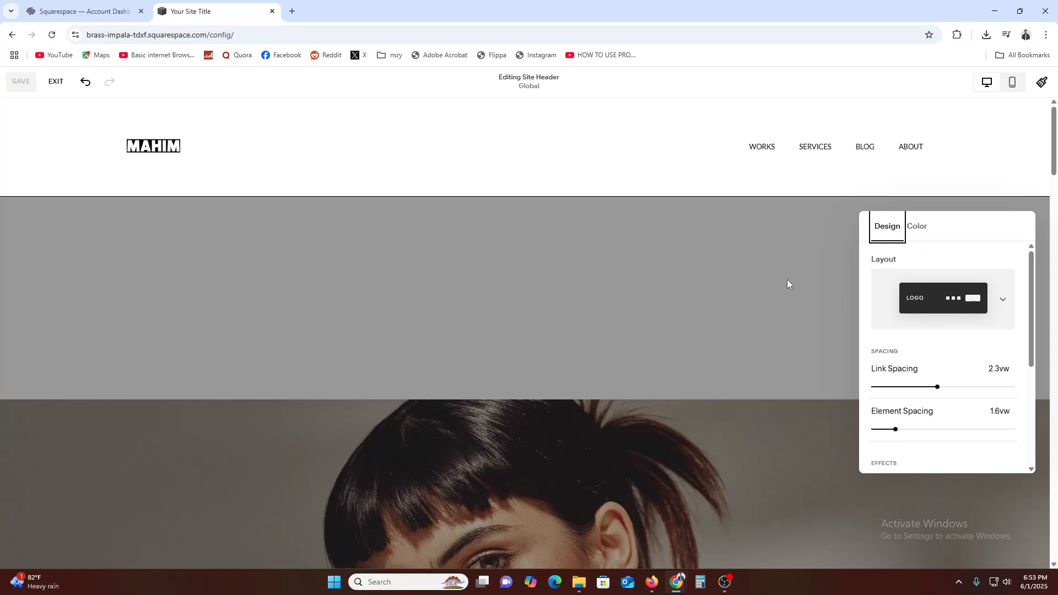
left_click(717, 324)
left_click(78, 227)
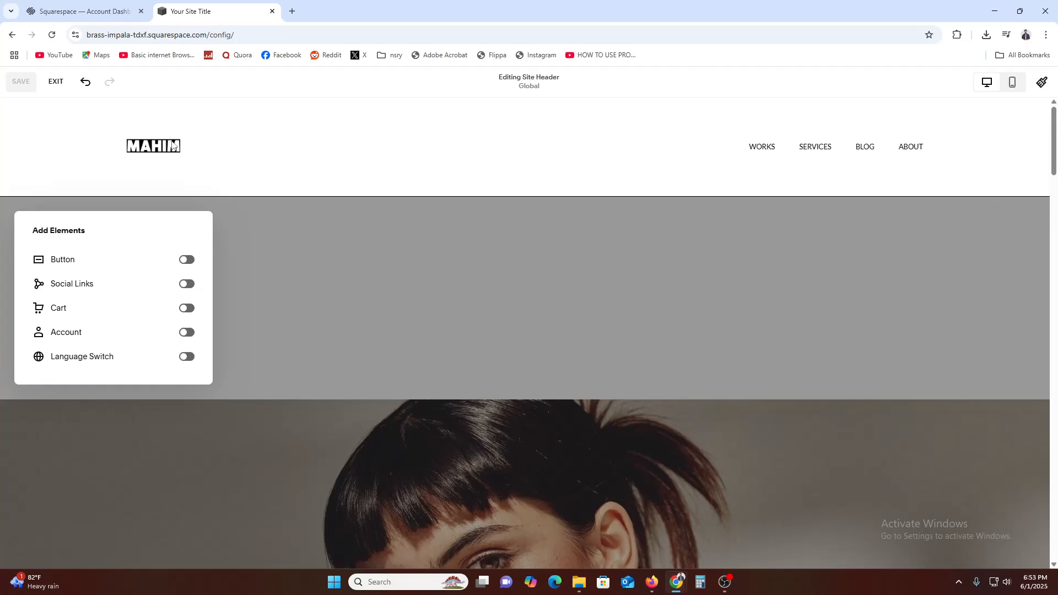
left_click(56, 82)
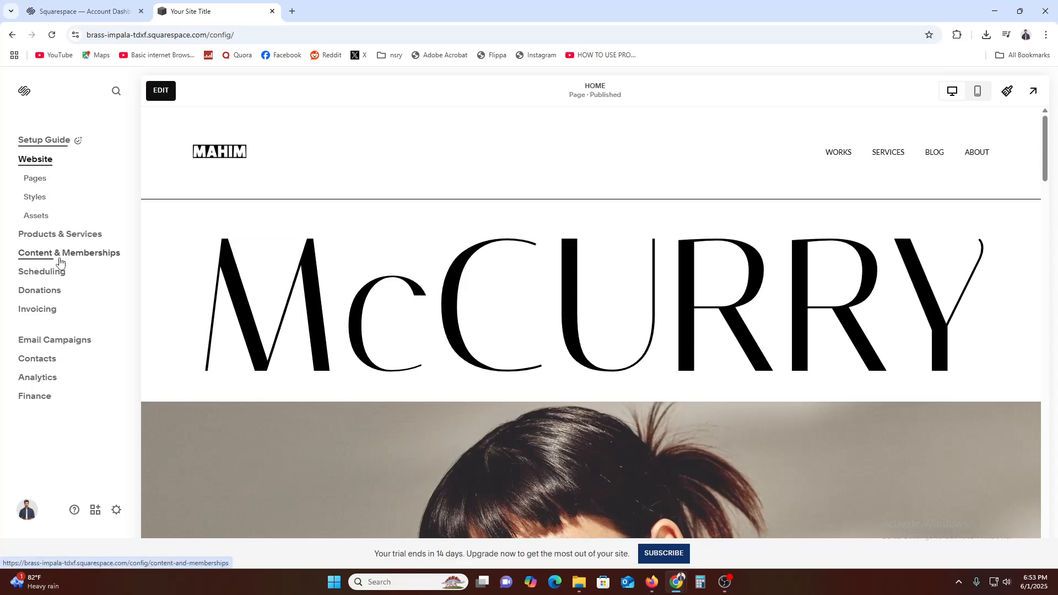
Add a blank page named MAHIM to the site's main navigation.
left_click(38, 187)
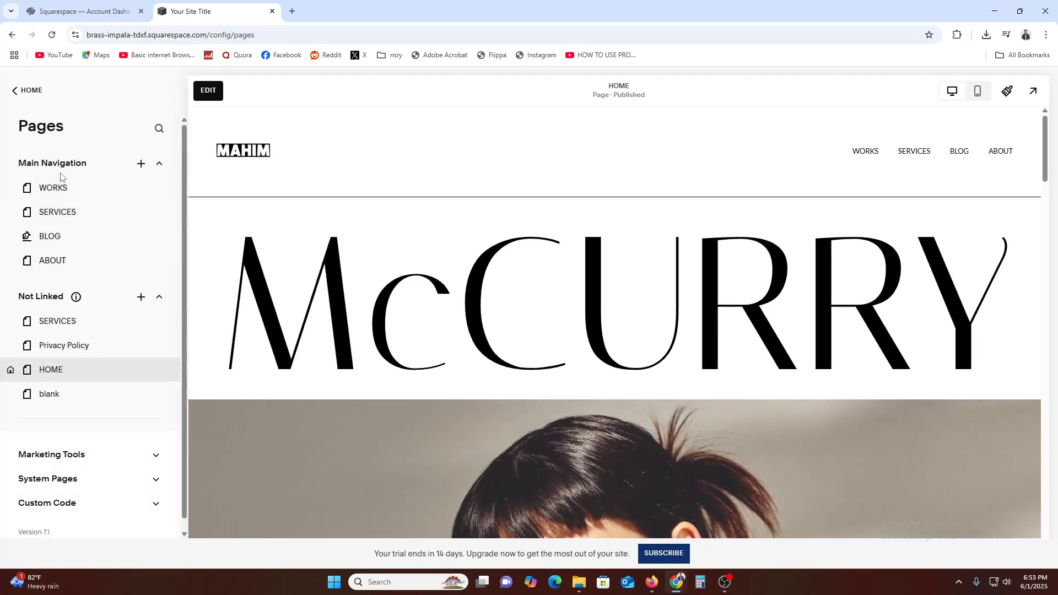
left_click_drag(30, 161, 34, 161)
left_click(141, 164)
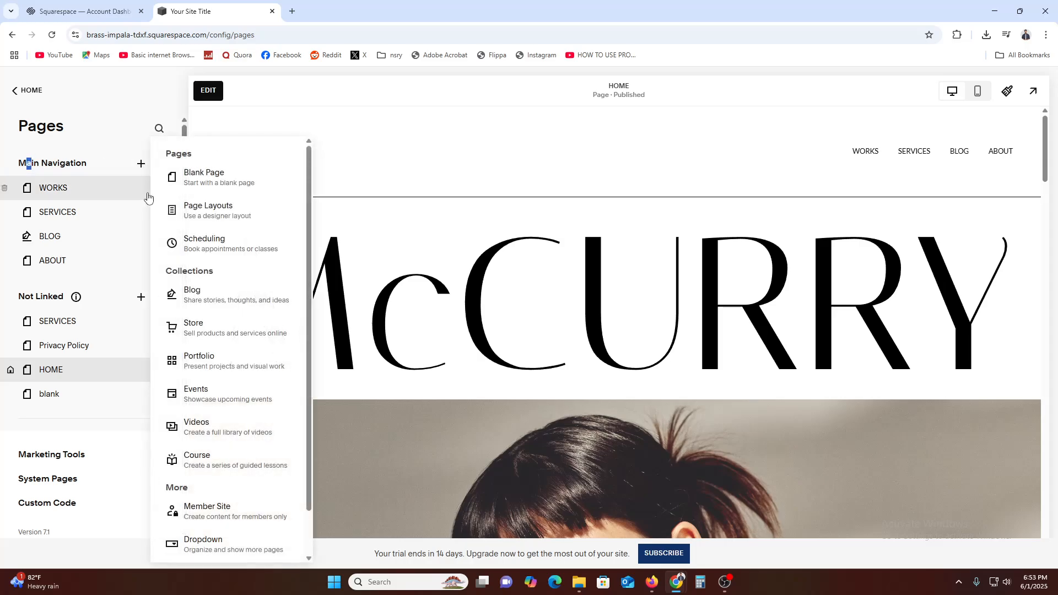
left_click(230, 183)
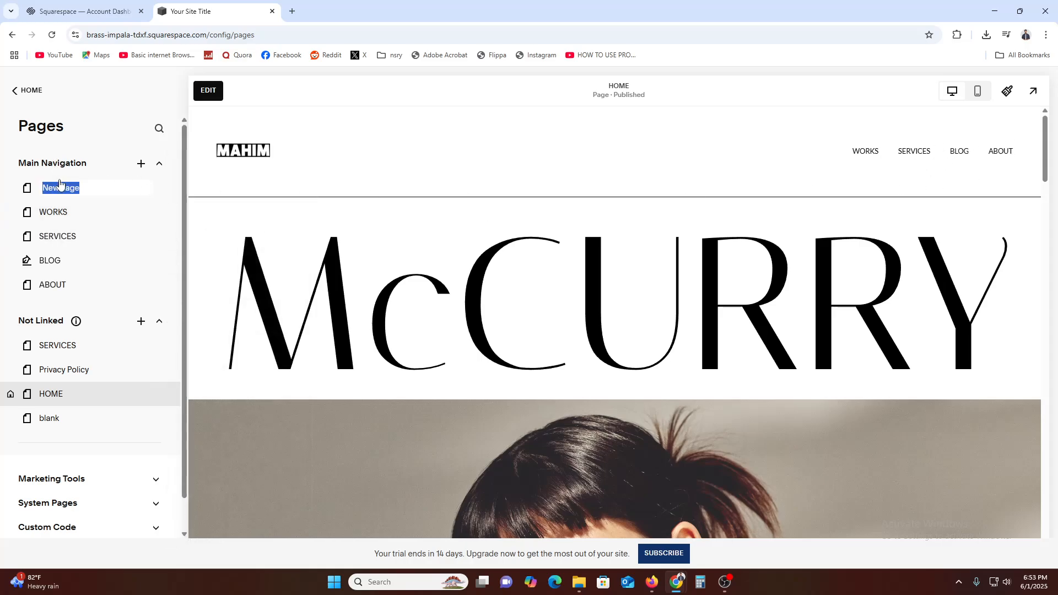
type("MAHIM")
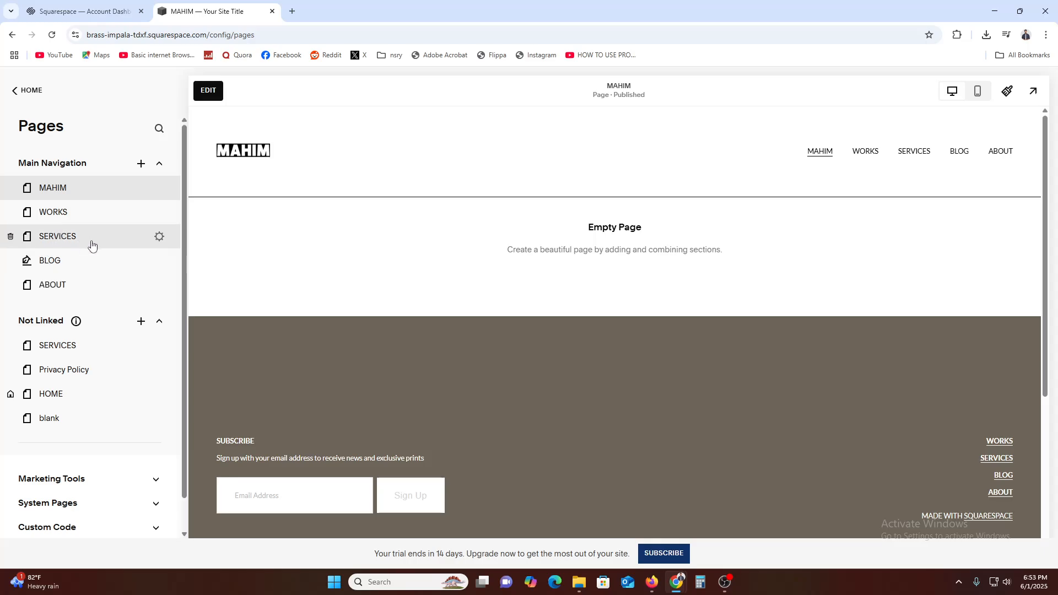
View the Services page, try out the site's announcement bar, disable it again and return to the list of pages.
left_click(66, 237)
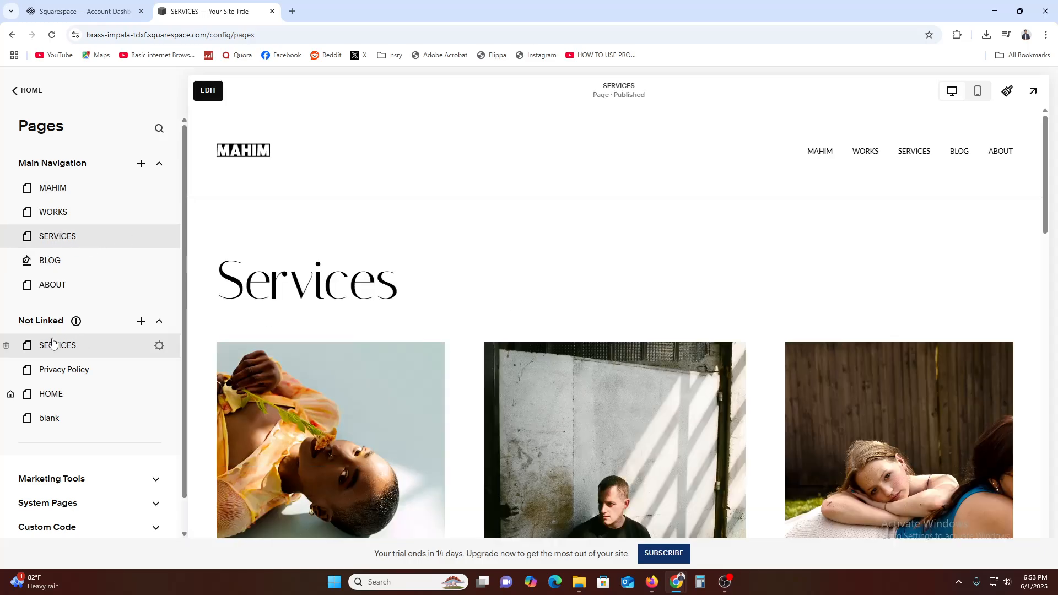
scroll(82, 364, "down", 1)
left_click(97, 445)
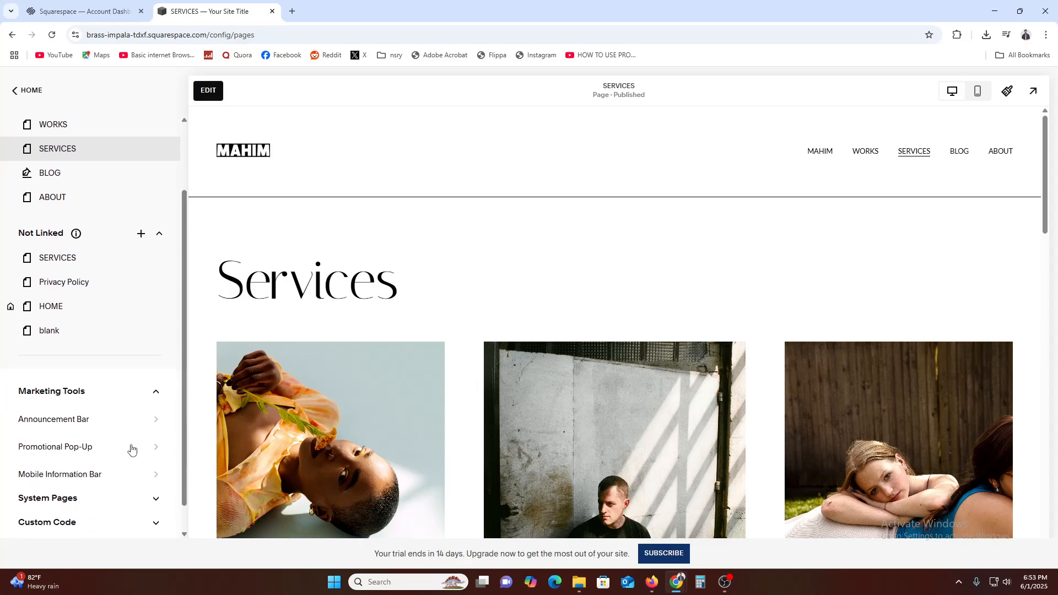
left_click(80, 392)
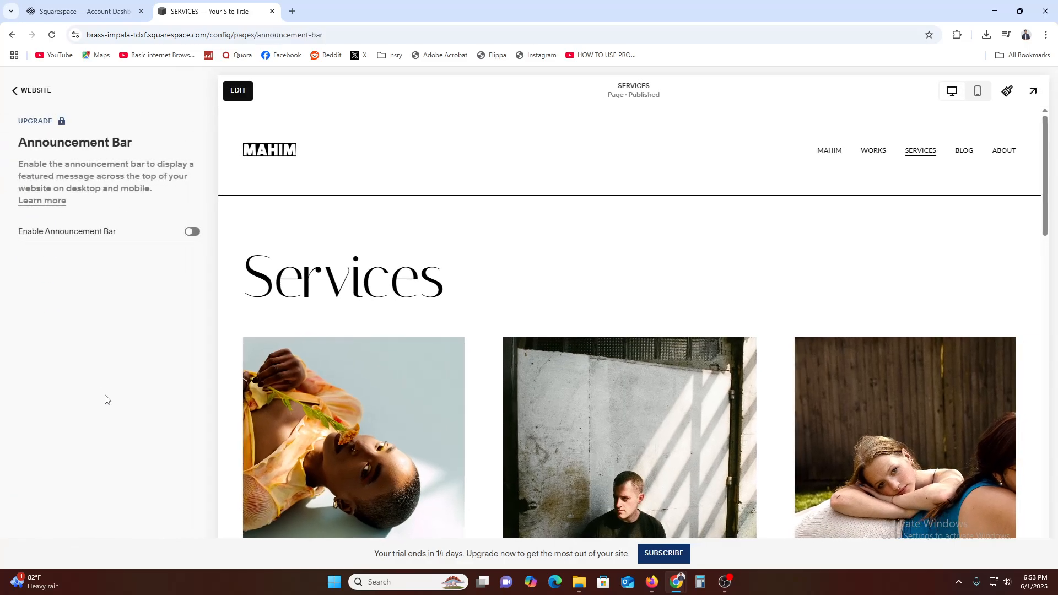
left_click(192, 232)
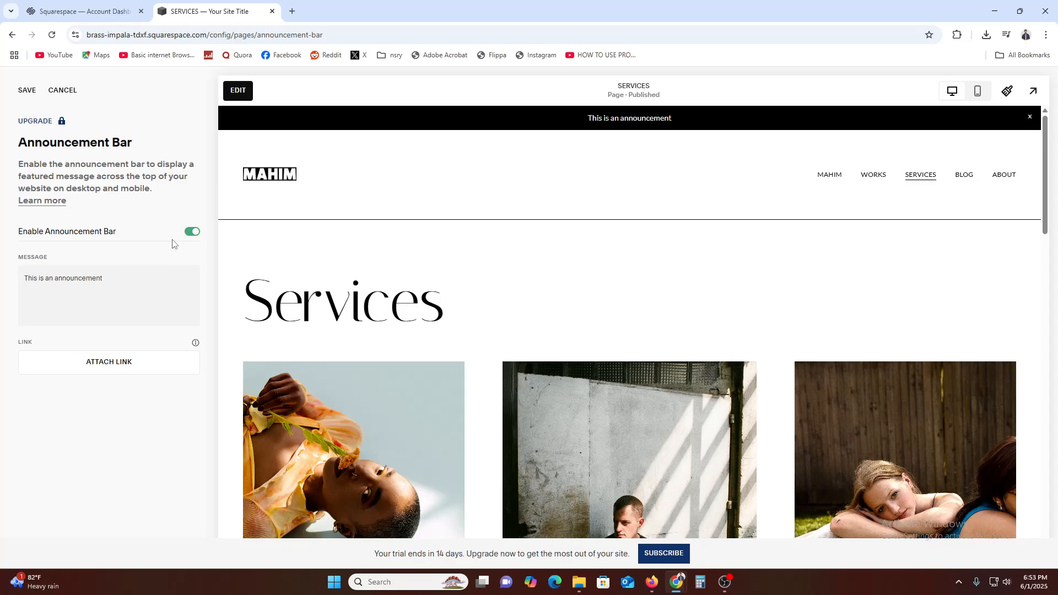
left_click(192, 233)
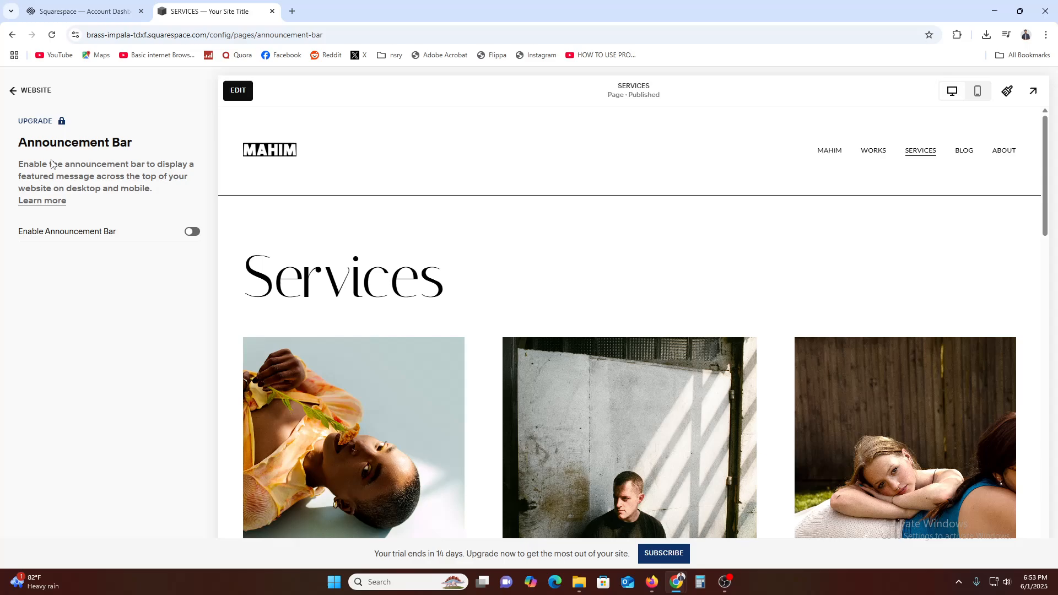
left_click(14, 90)
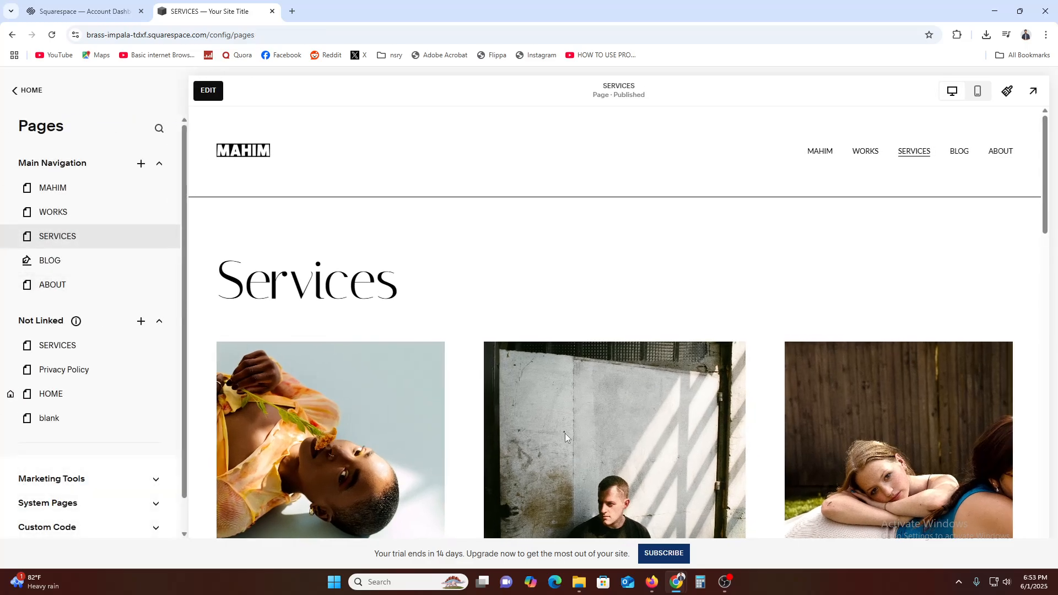
Look through the Services page and the Site Styles overview, and exit the style editor without changing anything.
scroll(613, 439, "down", 5)
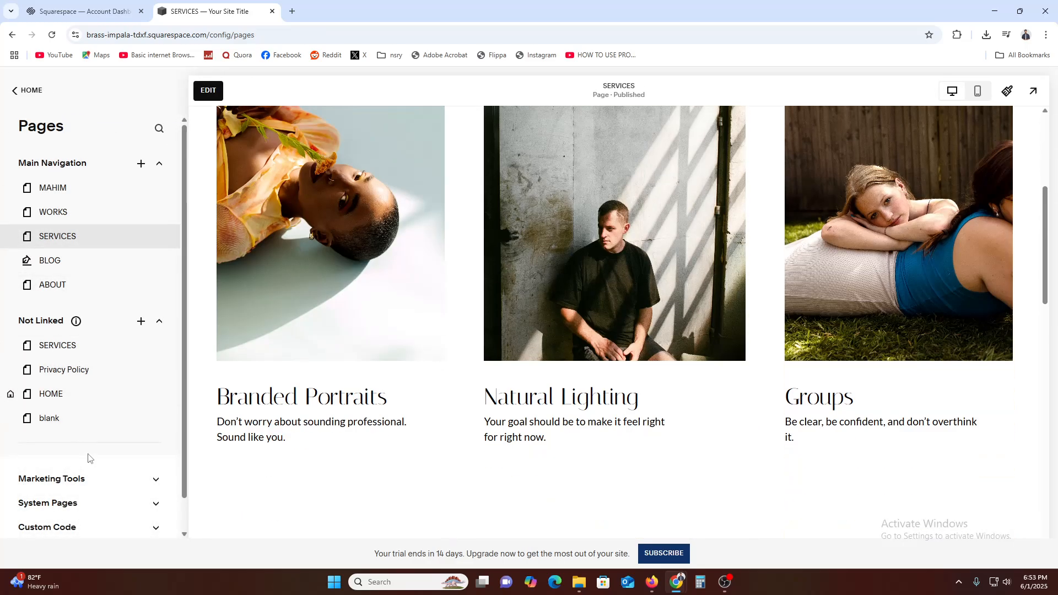
scroll(92, 467, "down", 1)
scroll(92, 467, "up", 1)
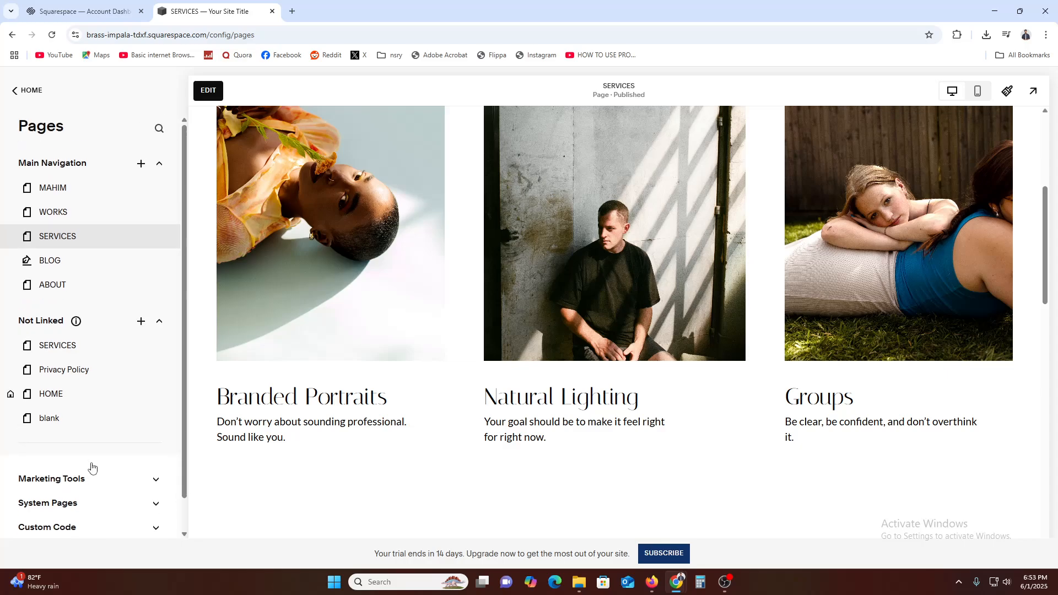
left_click(15, 97)
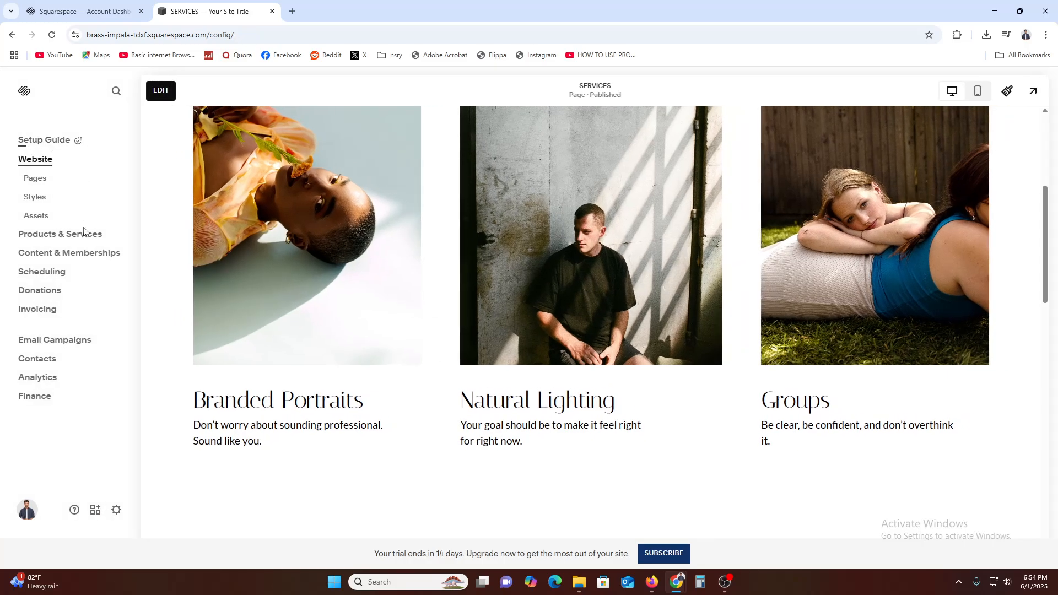
left_click(37, 203)
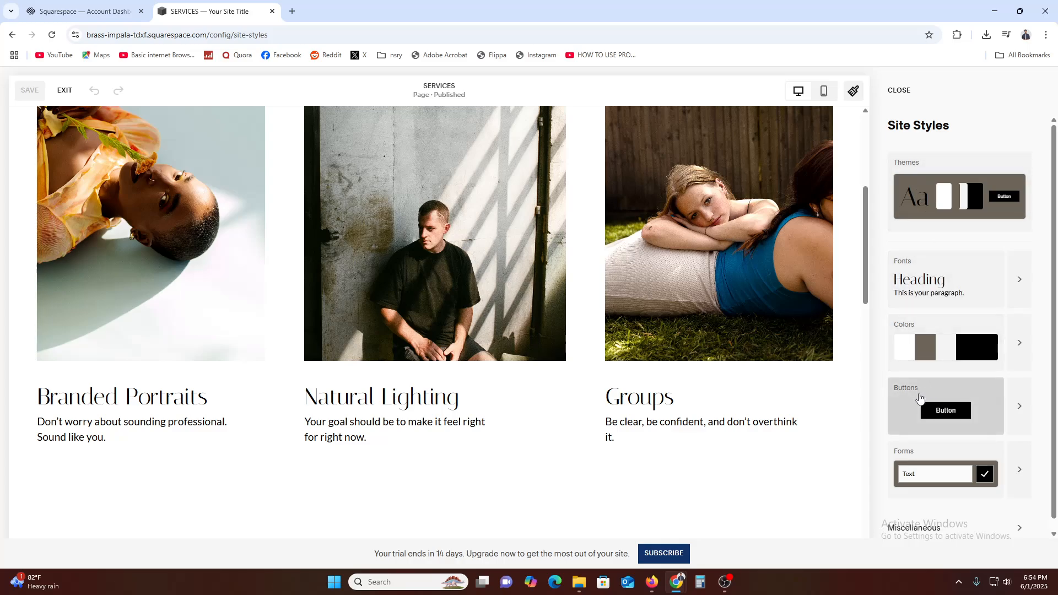
scroll(927, 473, "down", 2)
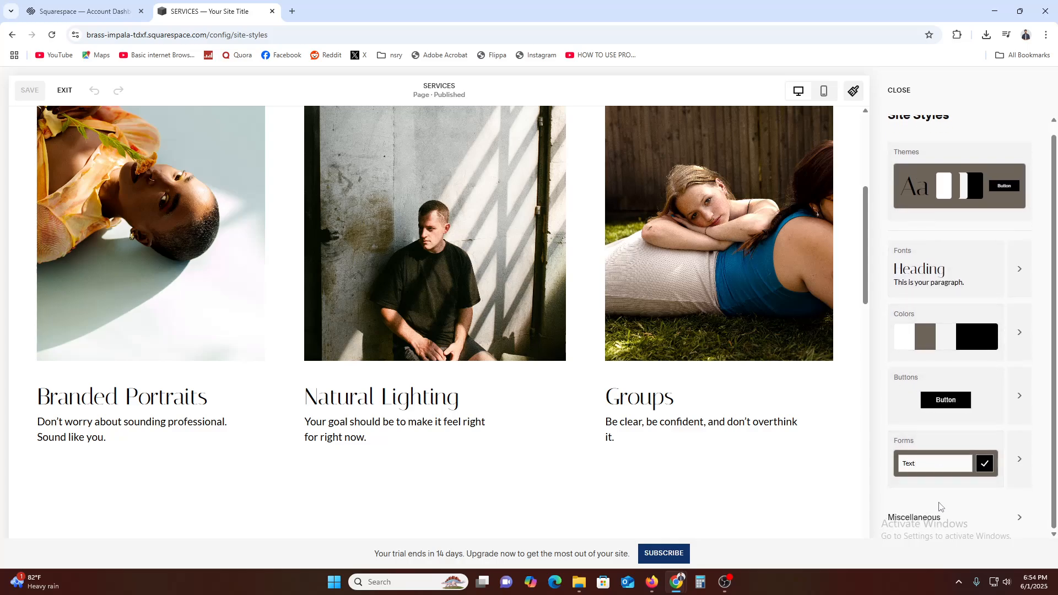
scroll(937, 485, "up", 2)
left_click(64, 90)
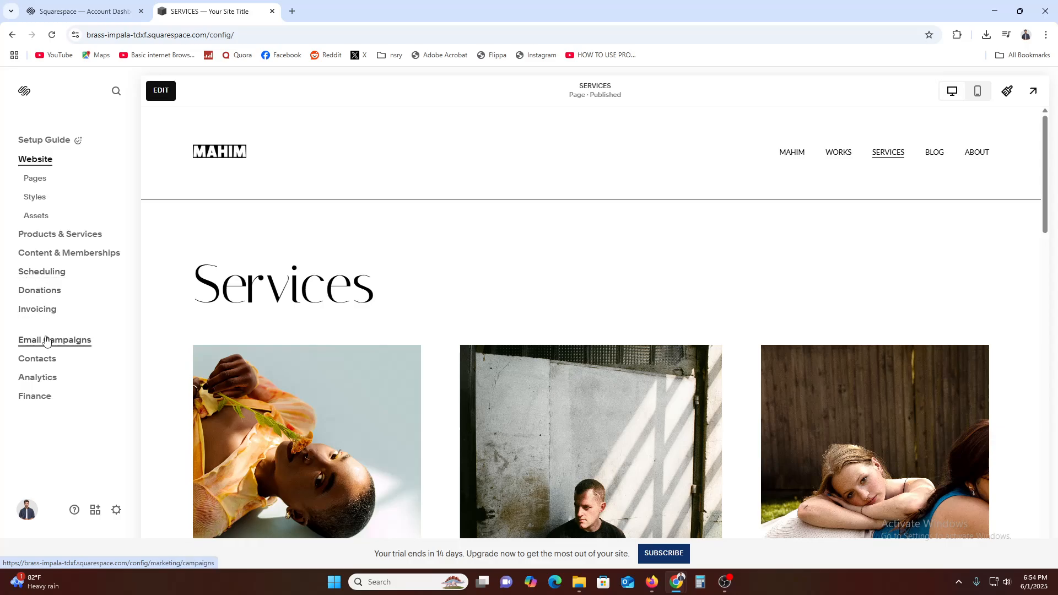
Examine the site's traffic, traffic source and search keyword analytics, and view the Finance orders page.
left_click(38, 377)
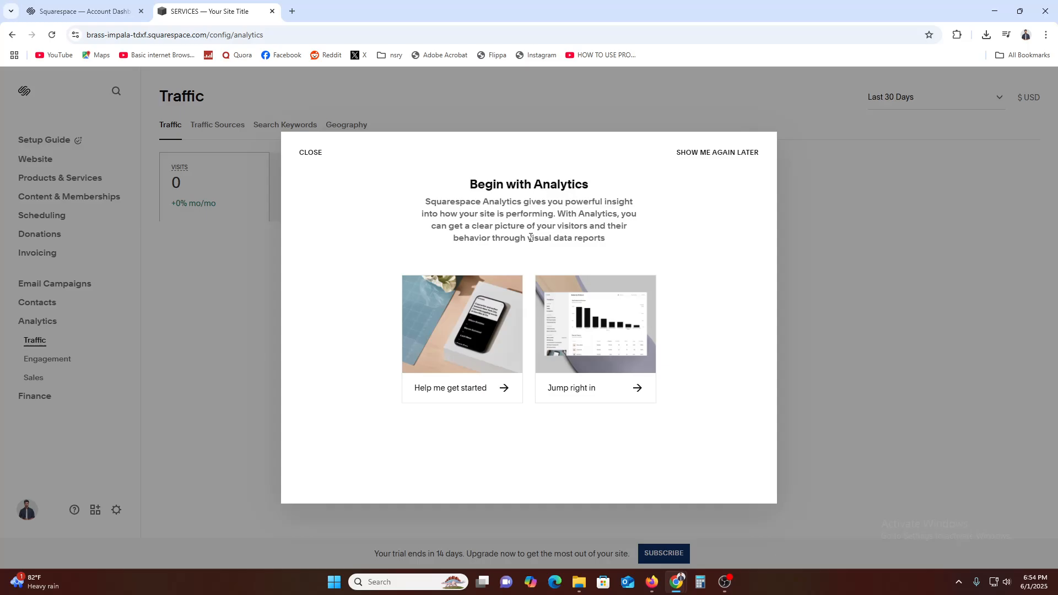
left_click(310, 152)
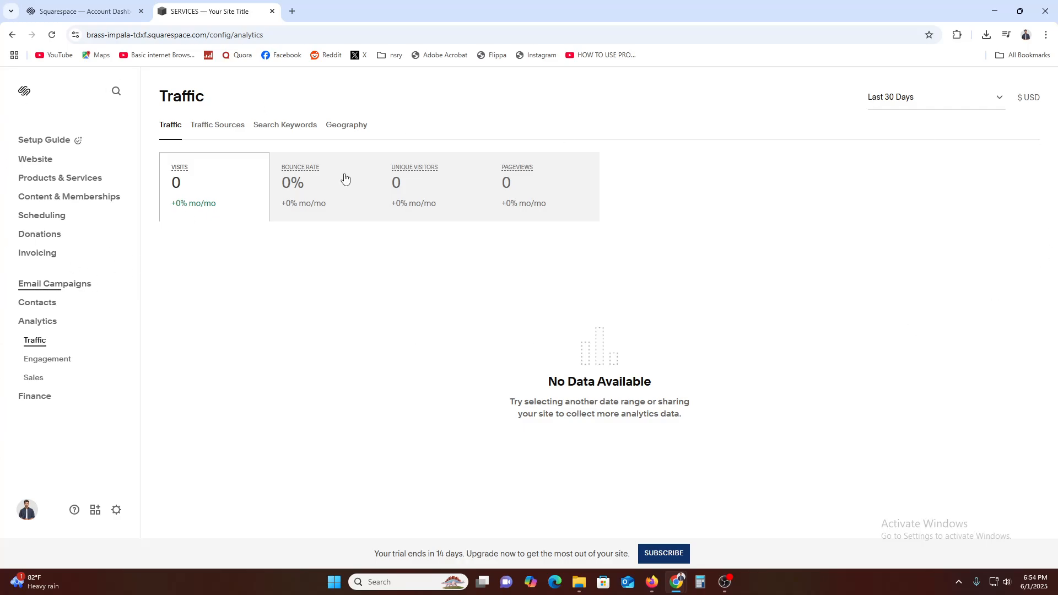
left_click(331, 190)
left_click(240, 191)
left_click(212, 136)
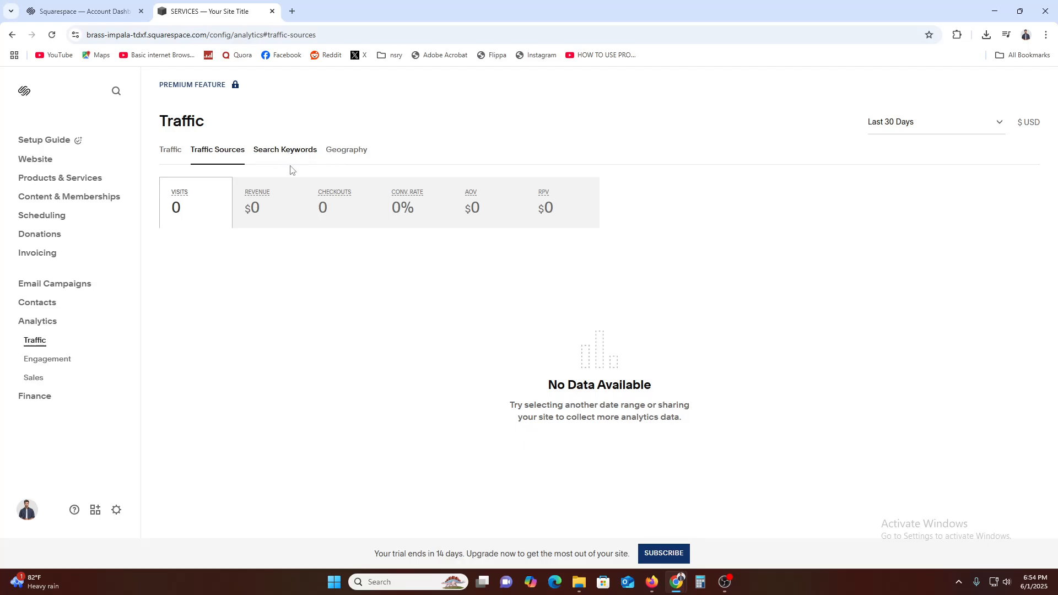
left_click(279, 151)
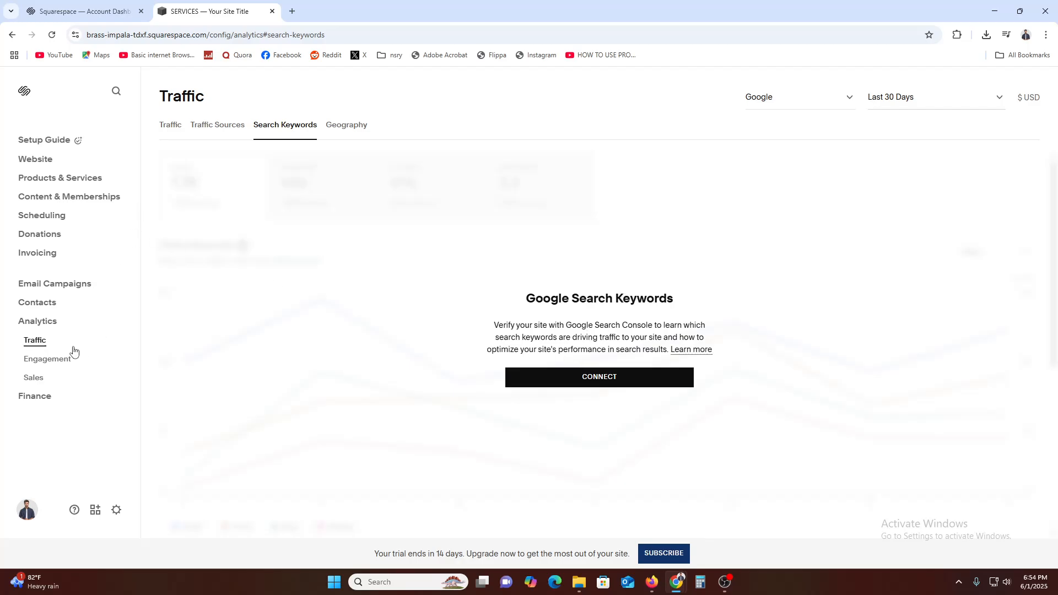
left_click(38, 398)
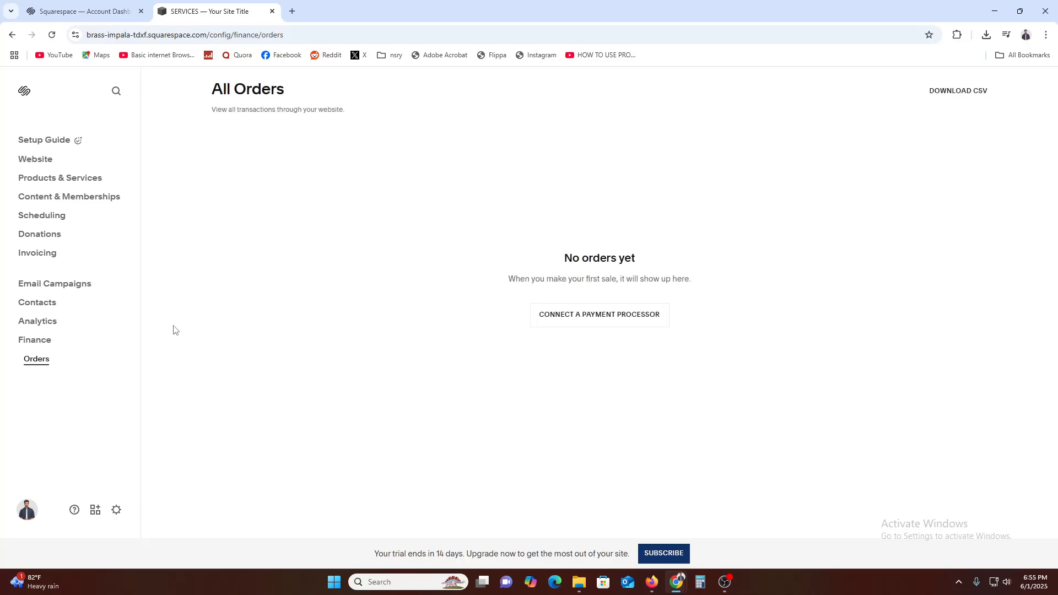
Review the kinds of emails that can be created on the Email Campaigns page.
left_click(58, 284)
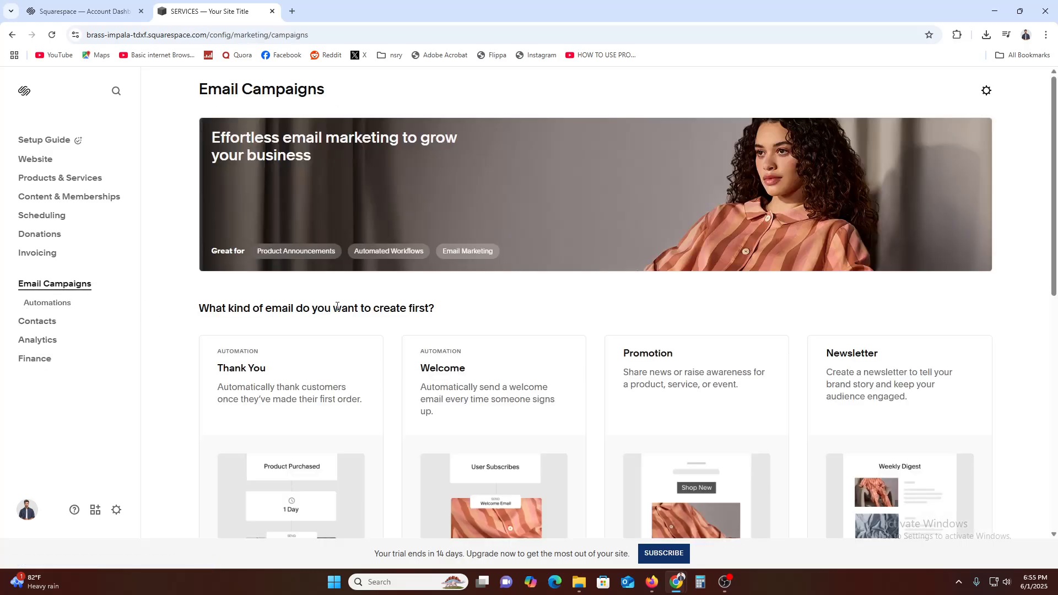
scroll(362, 344, "down", 3)
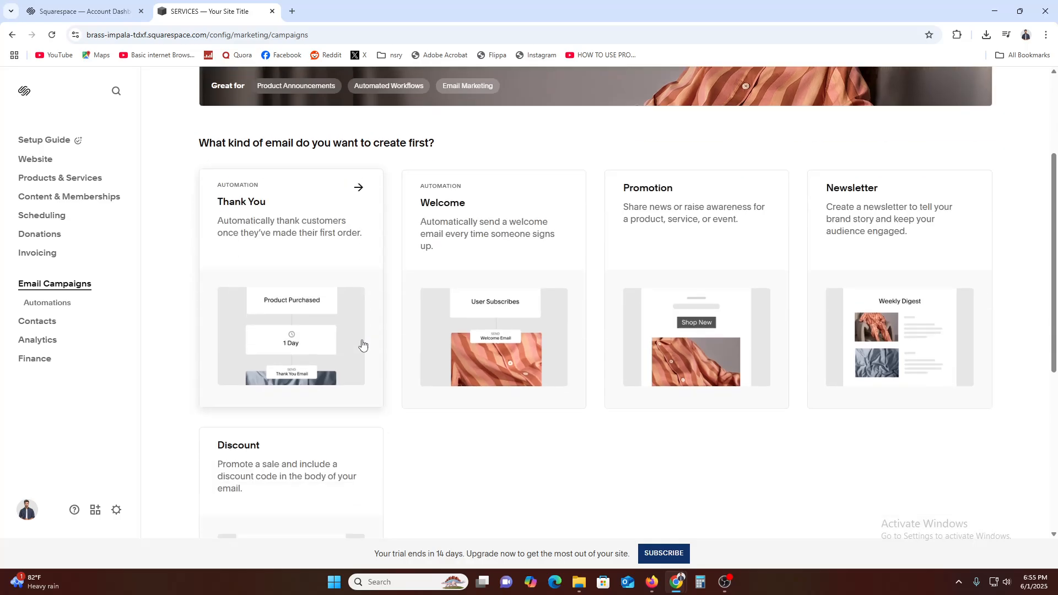
scroll(475, 440, "up", 3)
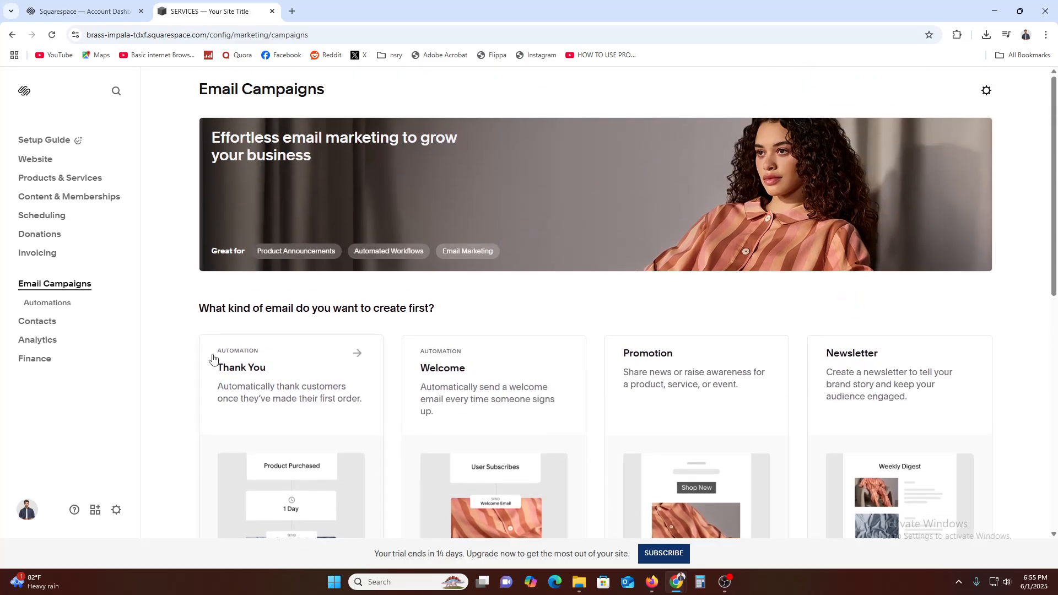
left_click_drag(243, 309, 406, 308)
left_click(388, 361)
scroll(417, 326, "down", 5)
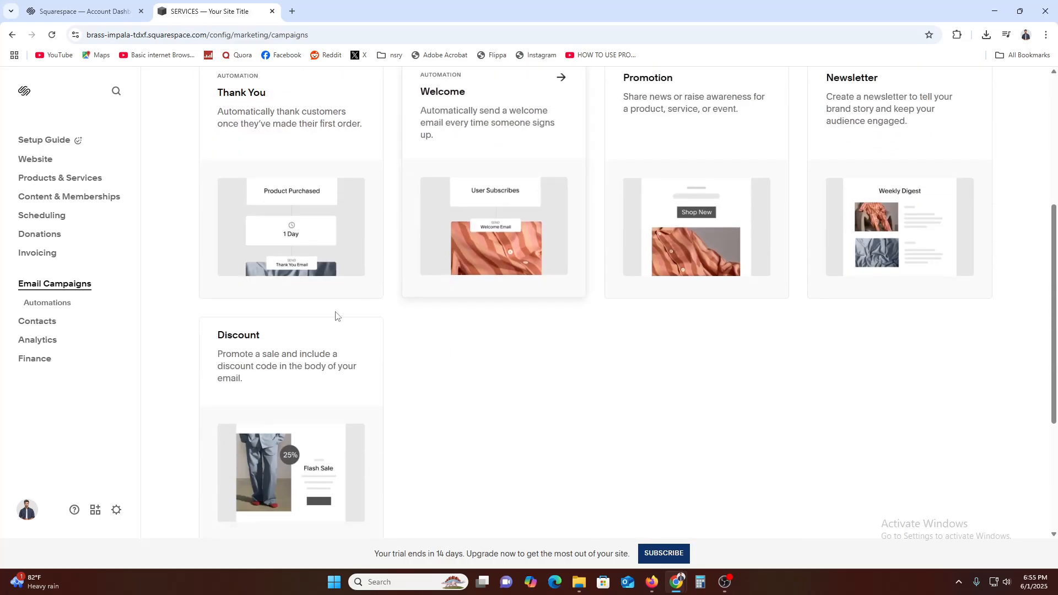
scroll(330, 319, "up", 5)
Preview the Thank first-time customers automation from the Thank You email type, close it and view the automations list.
left_click(283, 392)
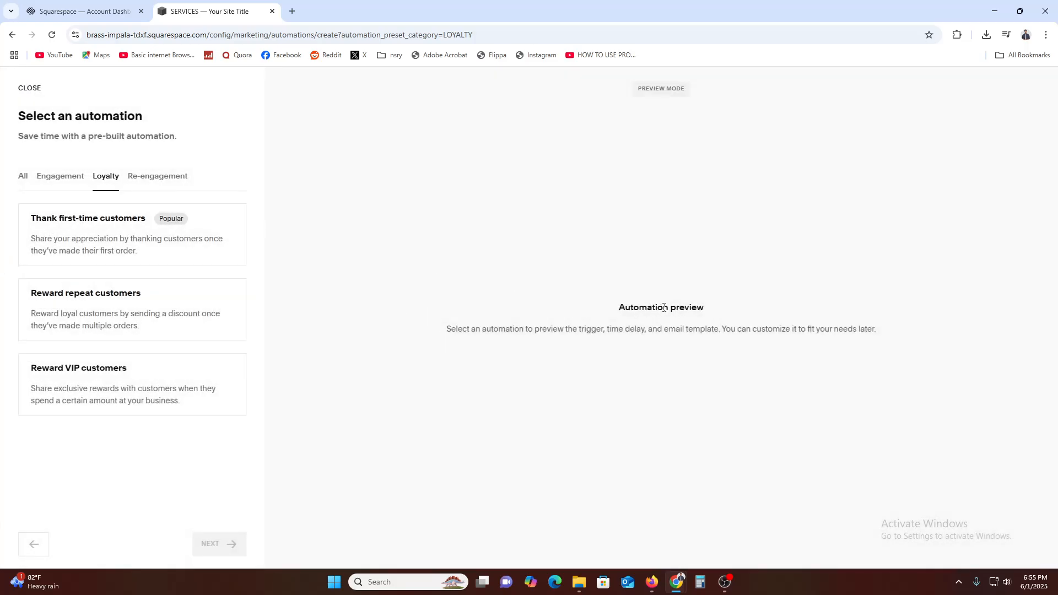
left_click(97, 237)
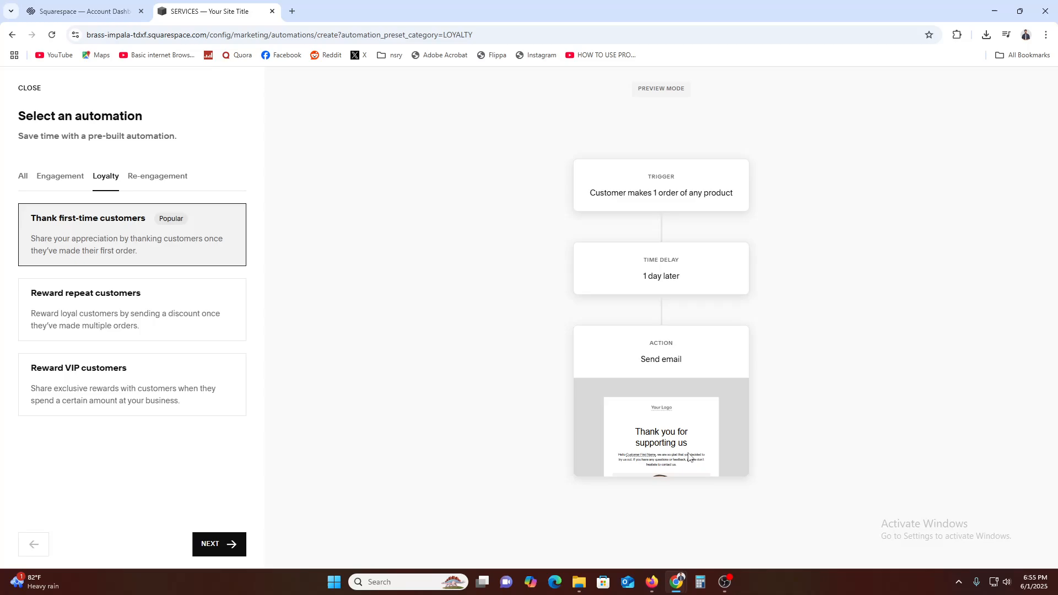
left_click(26, 88)
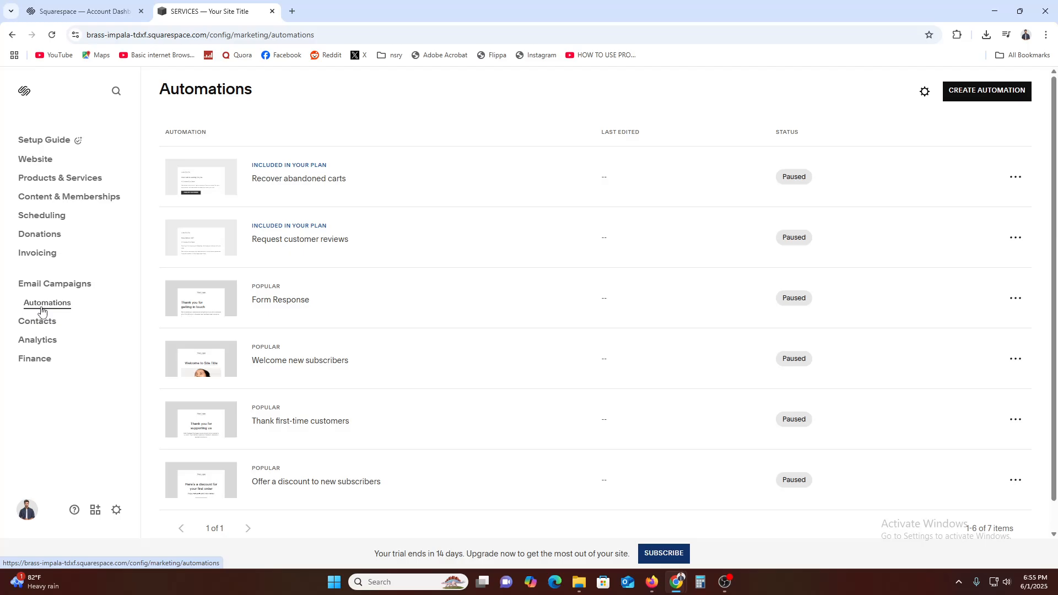
Start adding a physical product to the store and name it JEANS.
left_click(65, 175)
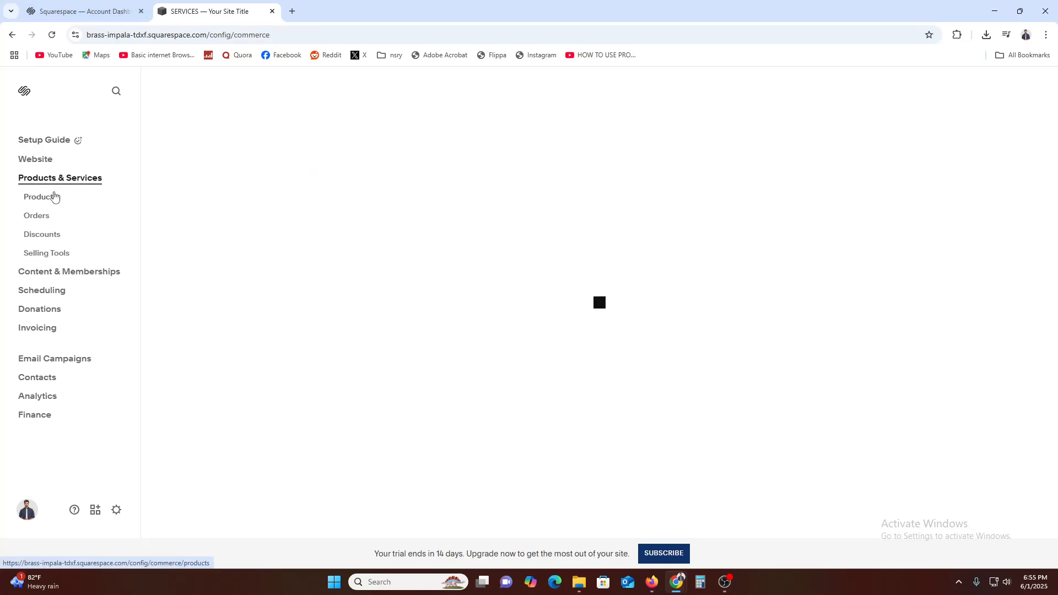
left_click(53, 199)
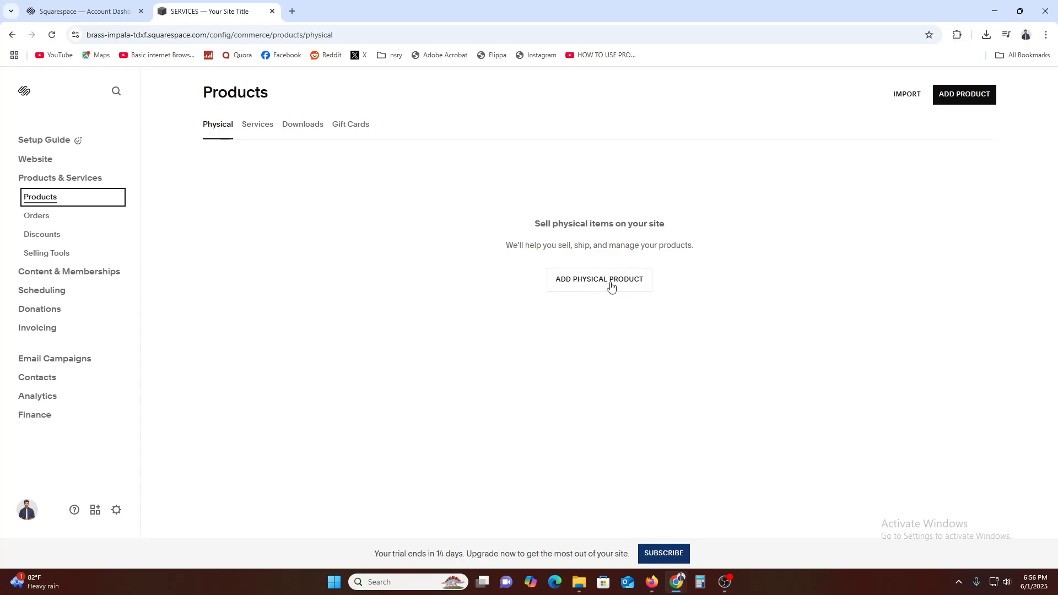
left_click(580, 286)
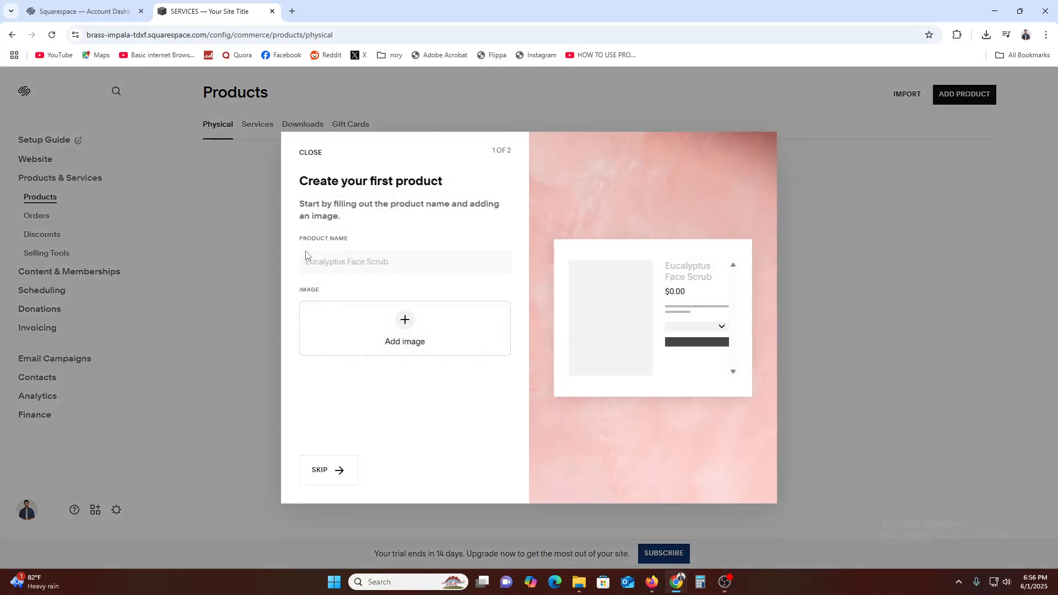
left_click(363, 265)
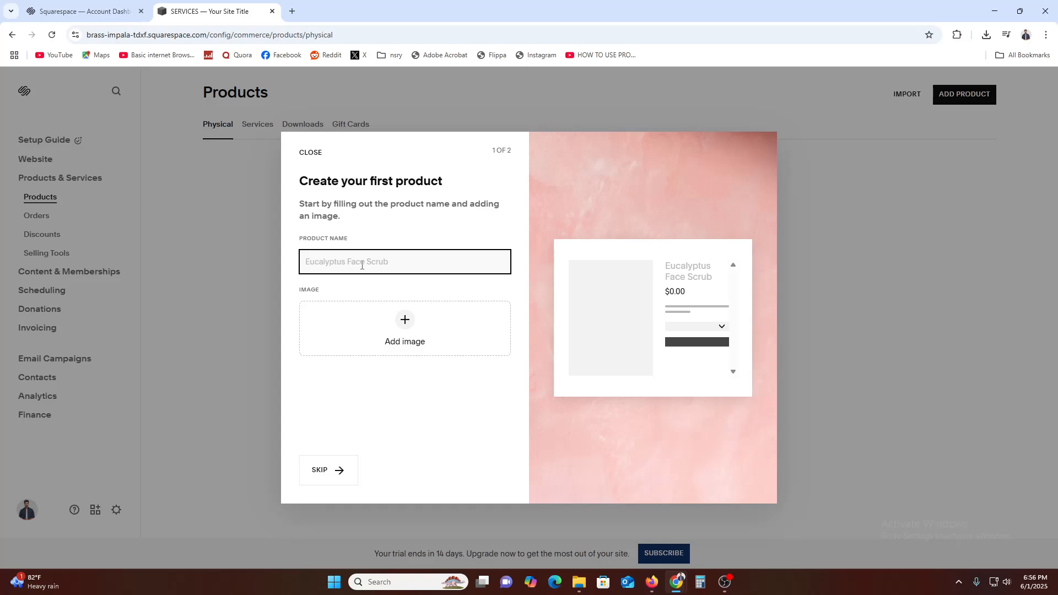
type("JE")
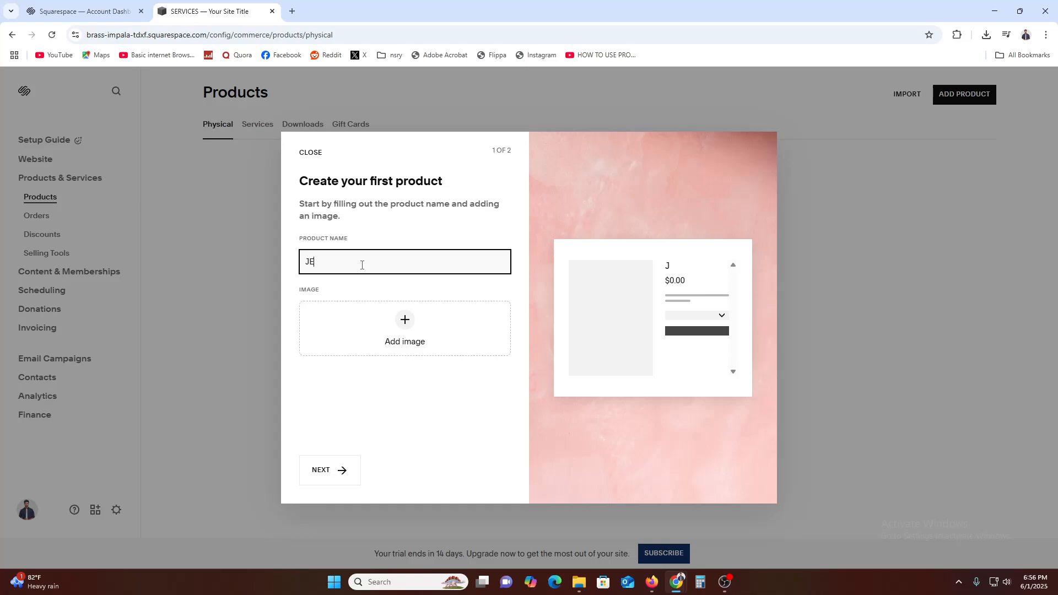
type("ANS")
Upload the image DSC2055 from the Downloads folder as the product image.
left_click(406, 330)
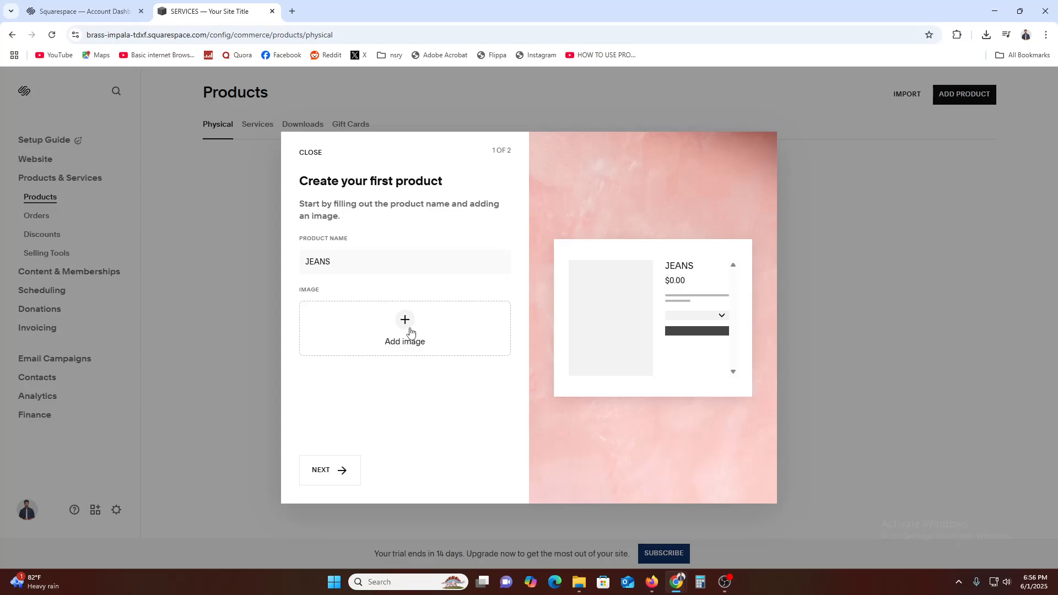
left_click(441, 326)
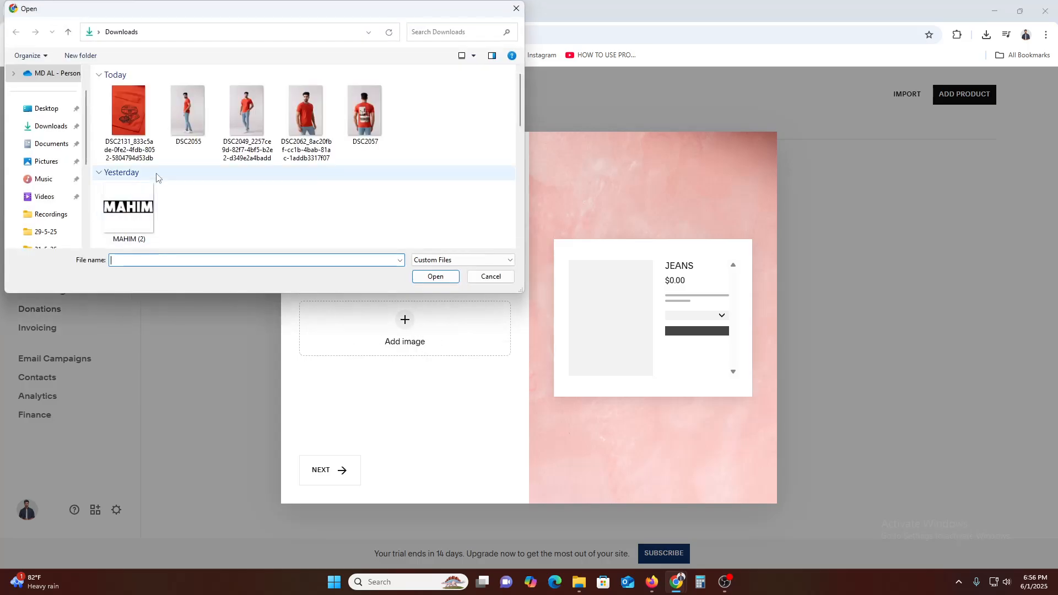
double_click(187, 111)
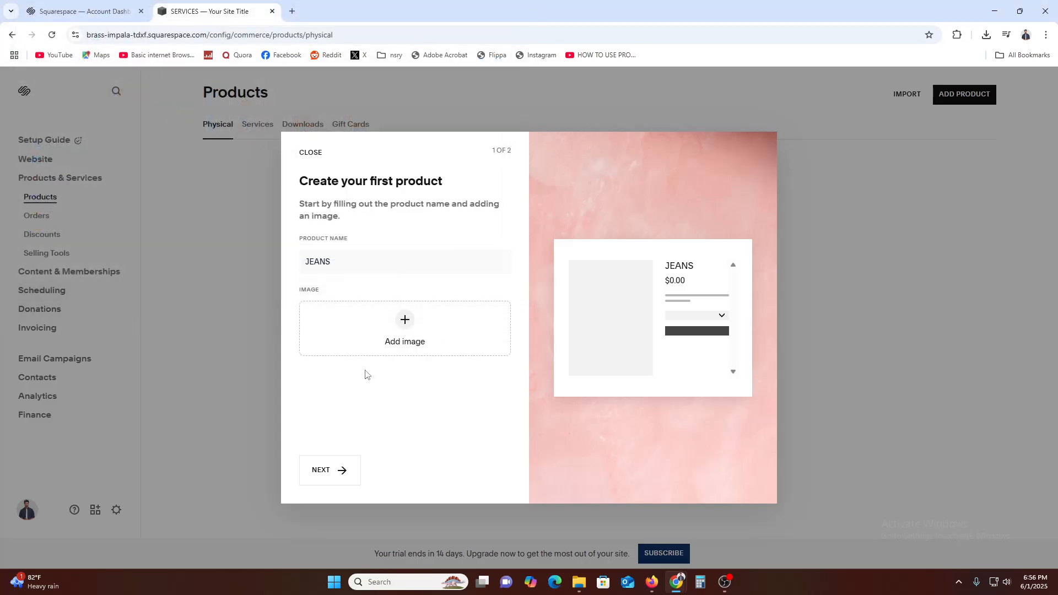
Go on to the inventory setup of the JEANS product and set its price to 52.
left_click(326, 473)
left_click(508, 232)
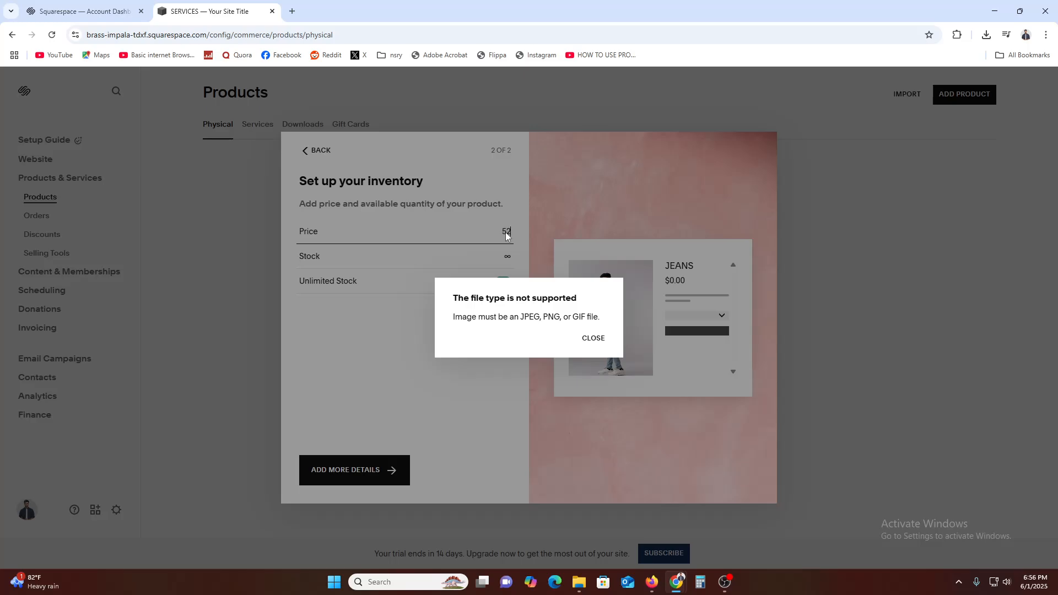
left_click(589, 338)
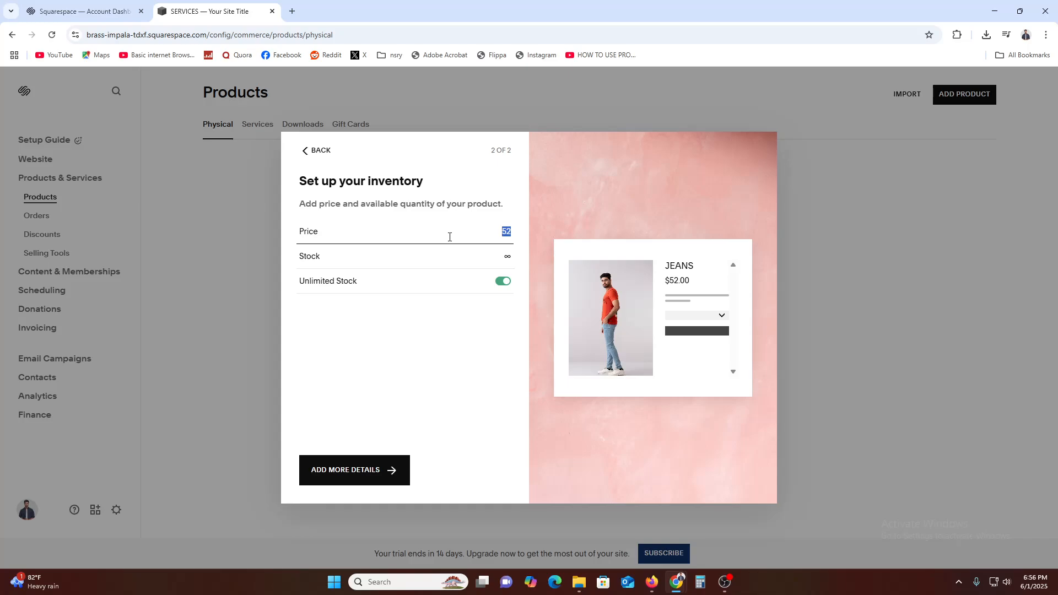
Return to the product's first setup page, remove its image and check the media library for a replacement.
left_click(306, 154)
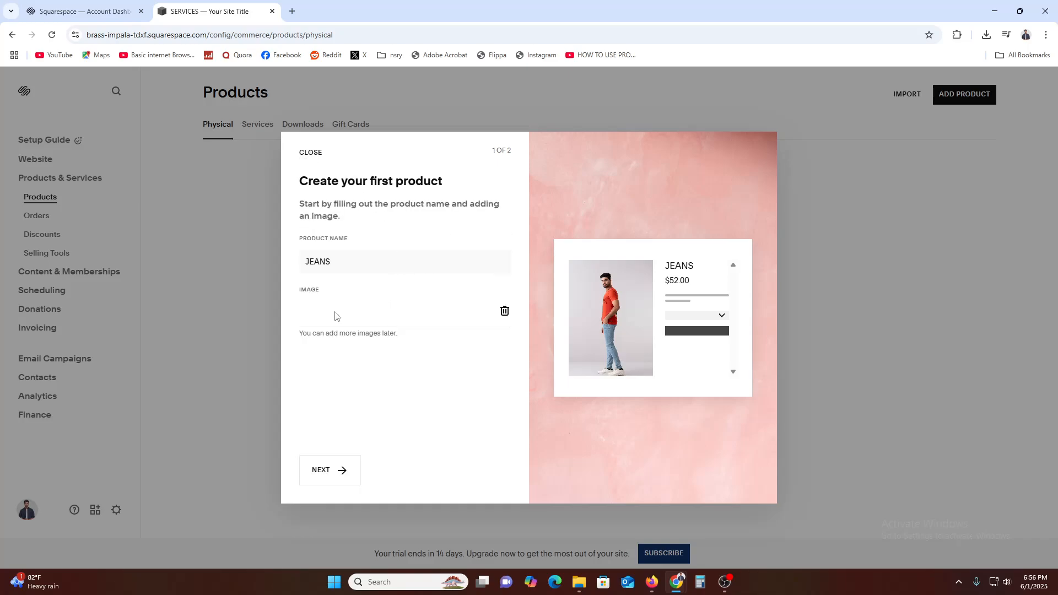
left_click(503, 312)
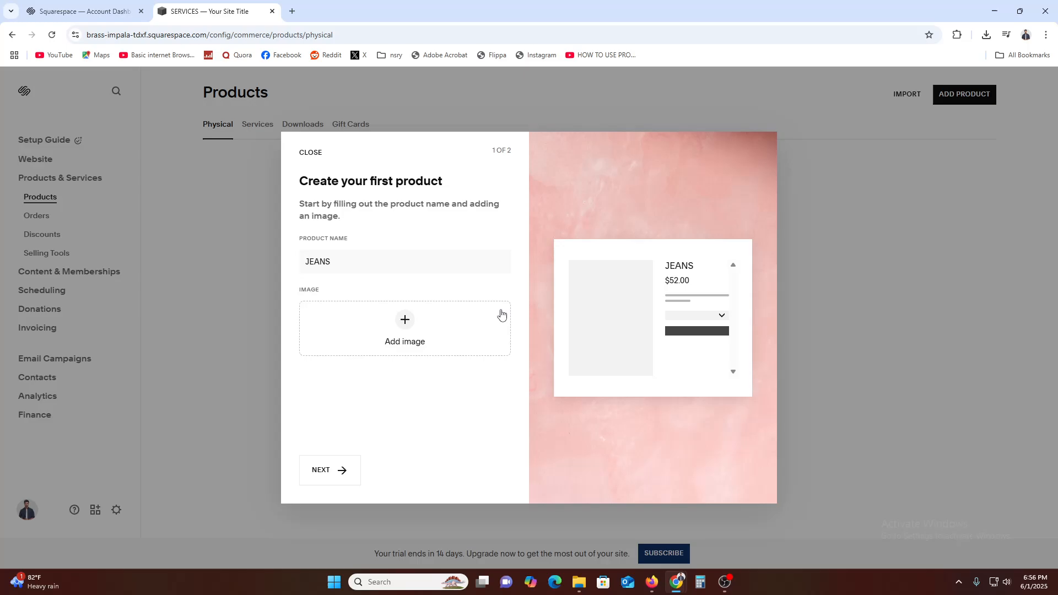
left_click(326, 315)
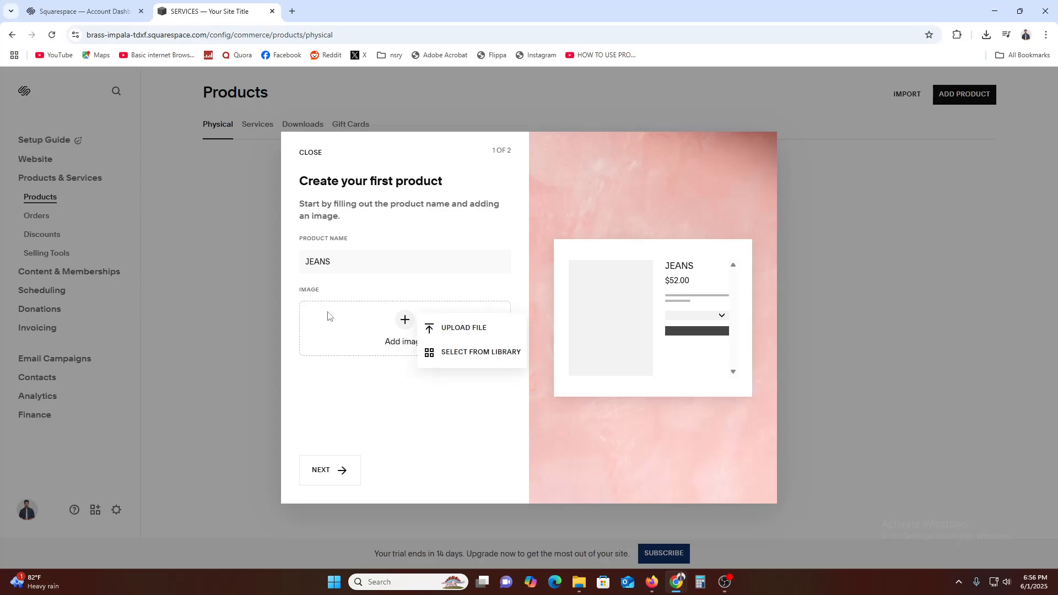
left_click(473, 355)
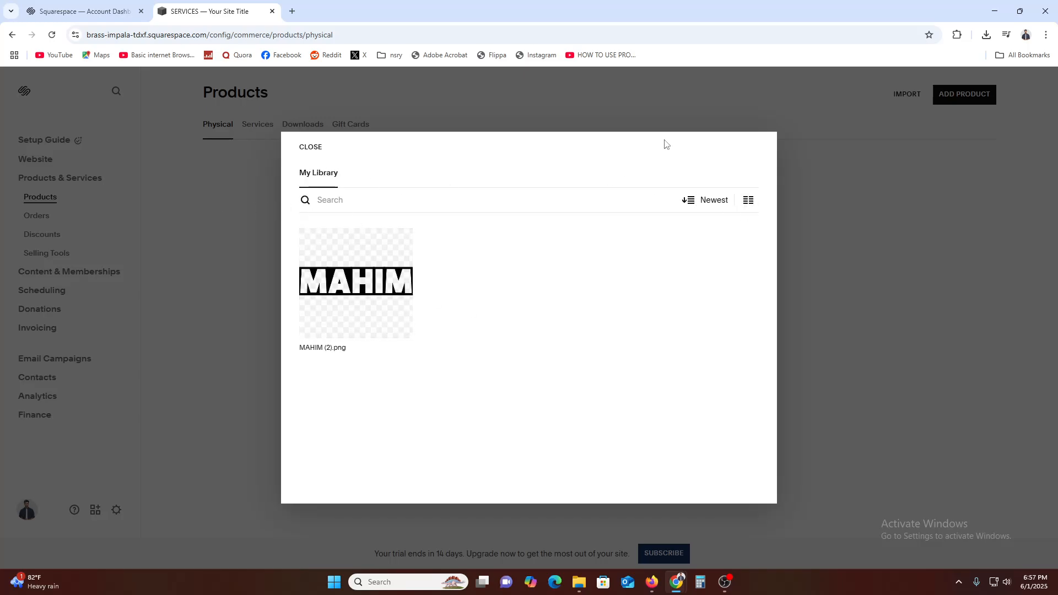
left_click(310, 147)
Upload the red close-up image whose file name starts with DSC2131 from the Downloads folder as the JEANS product image.
left_click(404, 324)
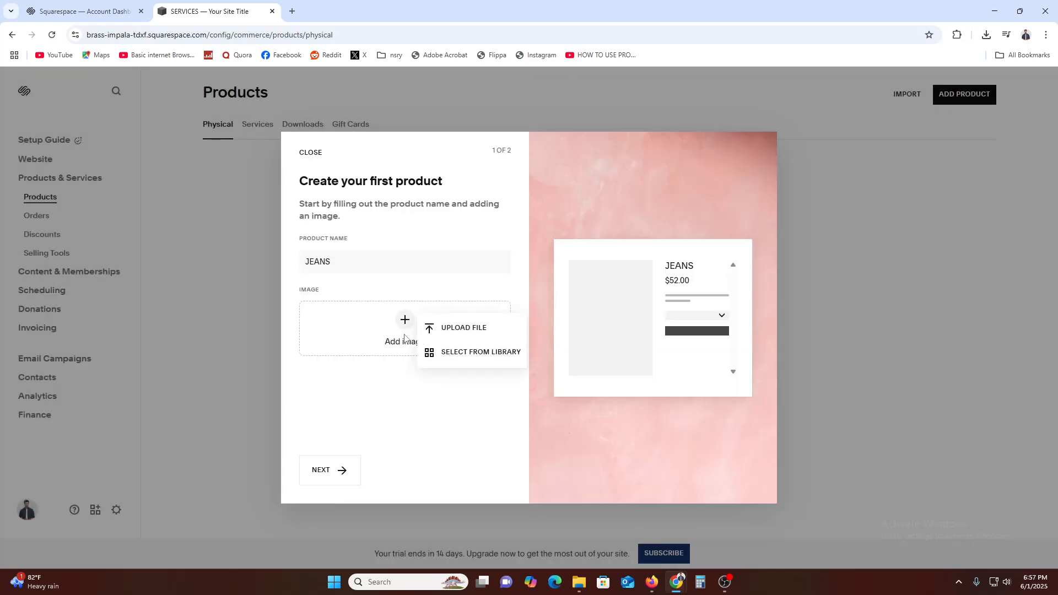
left_click(463, 326)
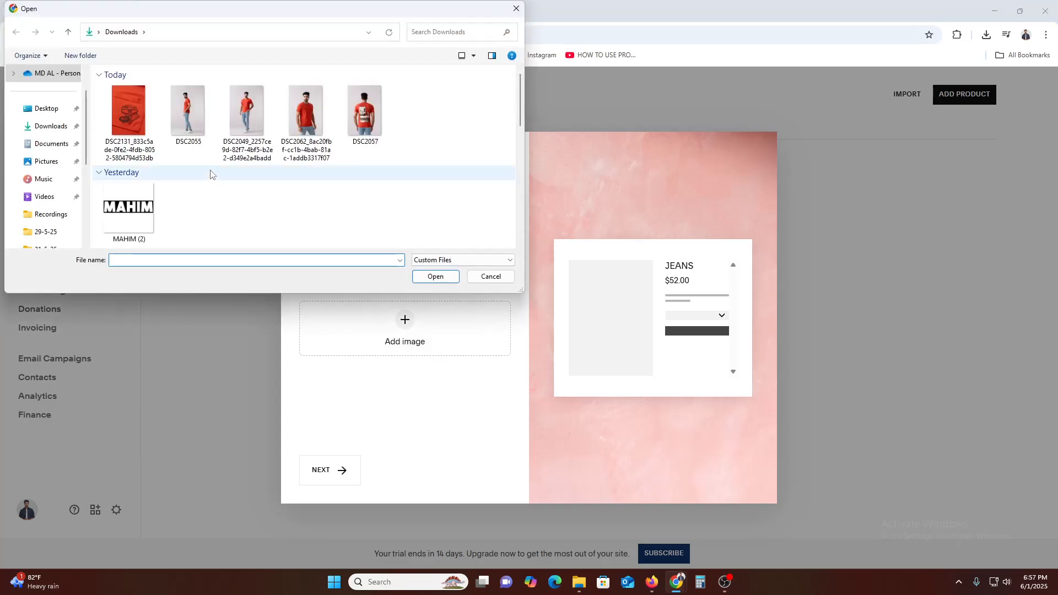
double_click(132, 105)
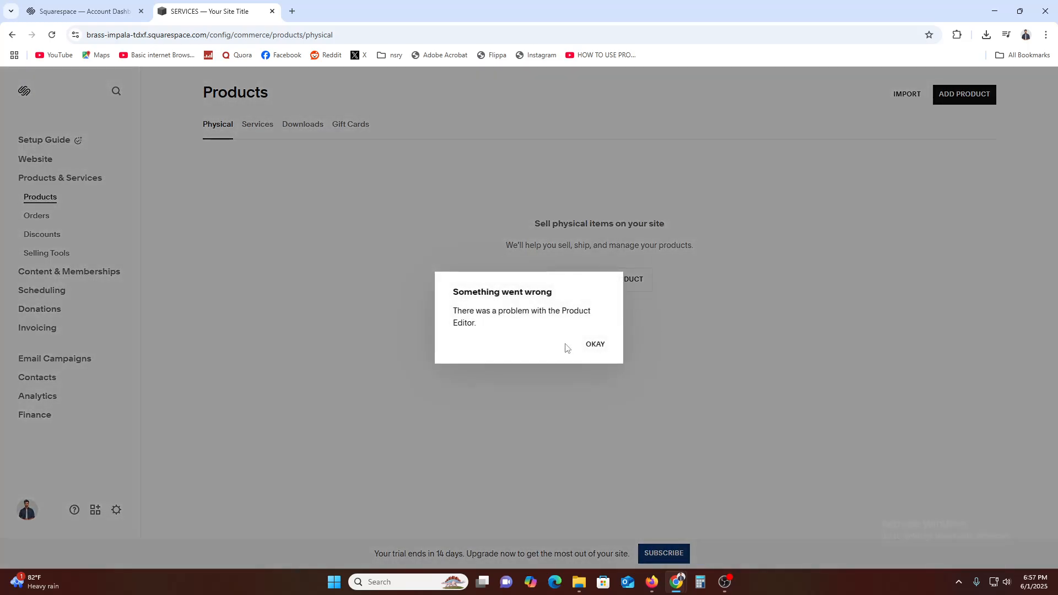
Dismiss the editor error, start a new physical product and skip its name, image and inventory setup to reach the full product details.
left_click(589, 347)
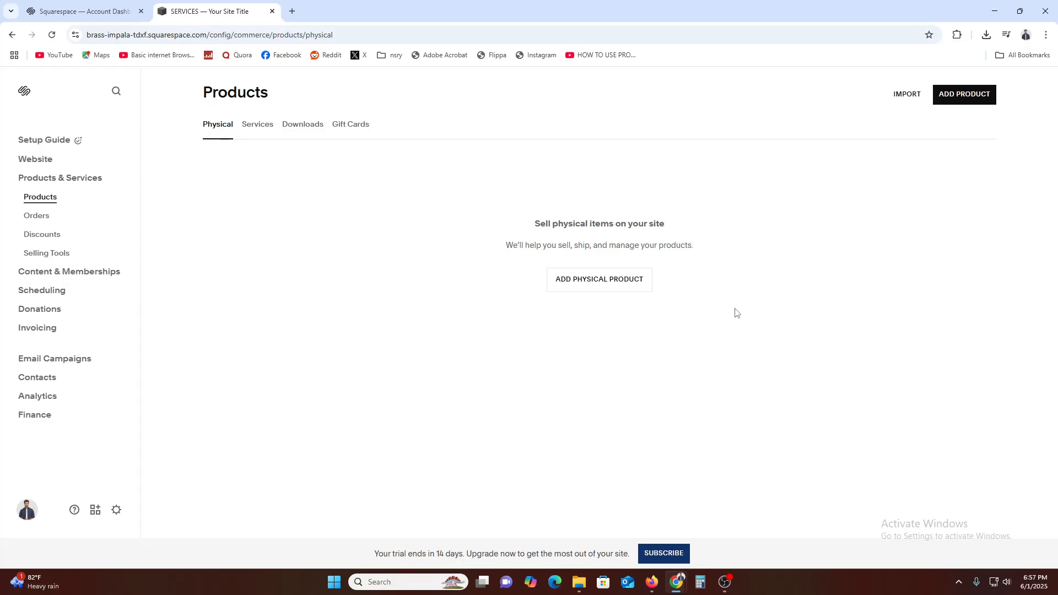
left_click(577, 280)
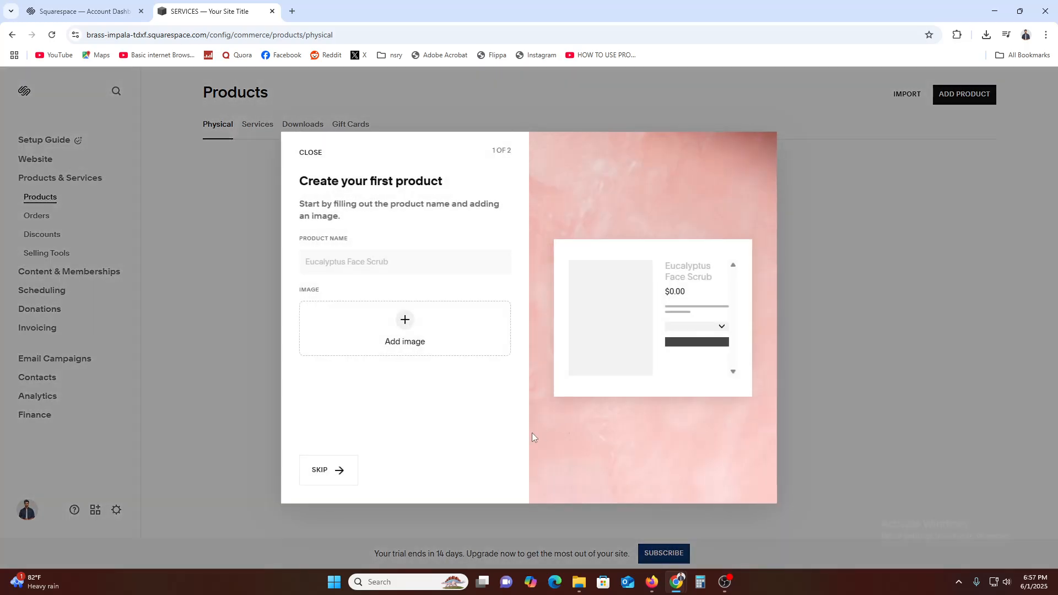
left_click(326, 479)
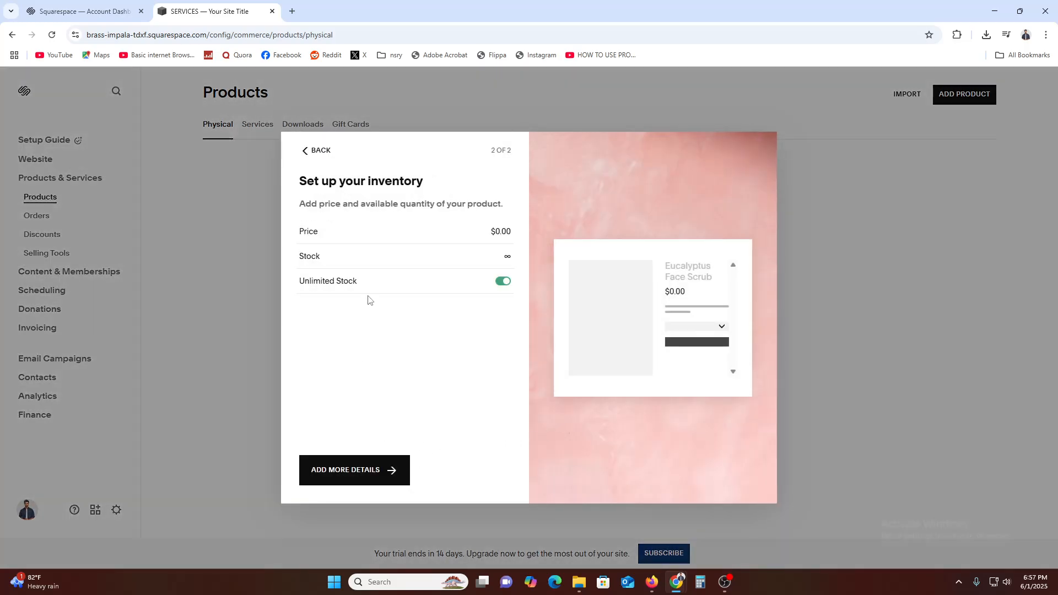
left_click(390, 473)
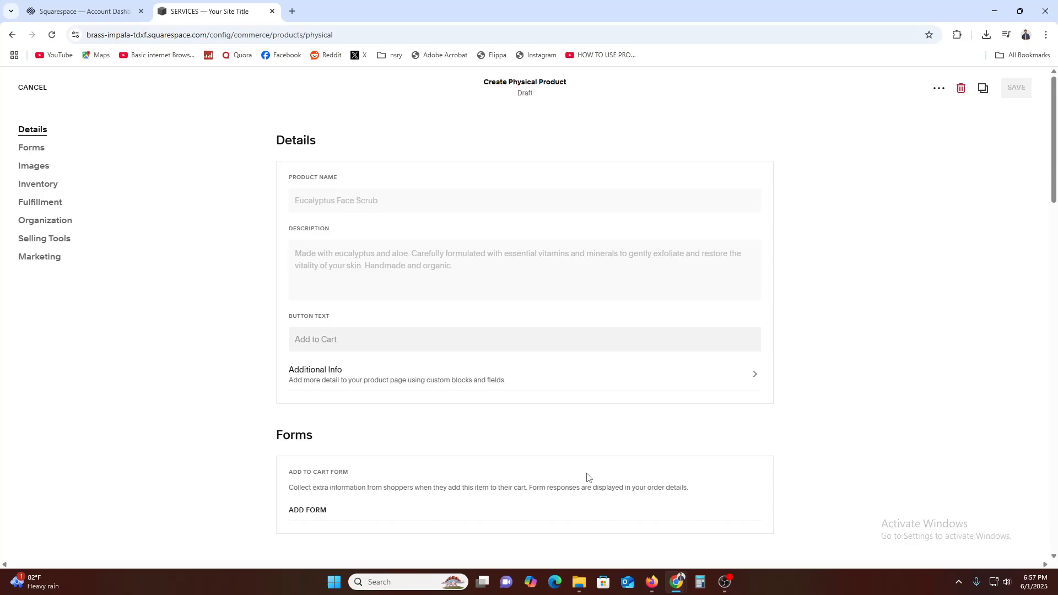
Examine the new physical product's settings, from its name and description through marketing, including the images and inventory sections.
left_click(326, 206)
left_click(316, 253)
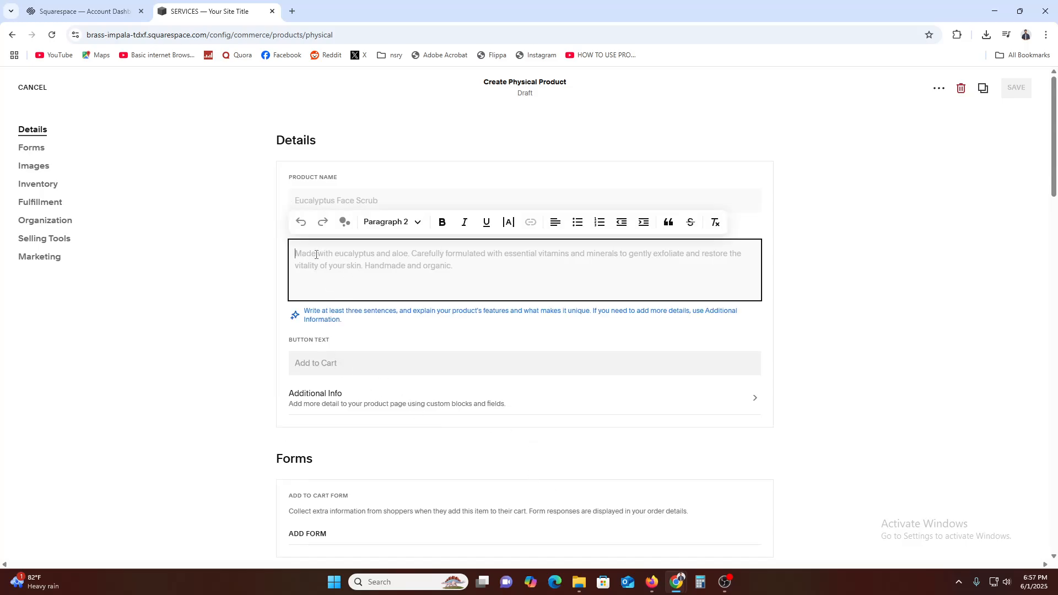
scroll(374, 383, "down", 6)
scroll(372, 382, "down", 18)
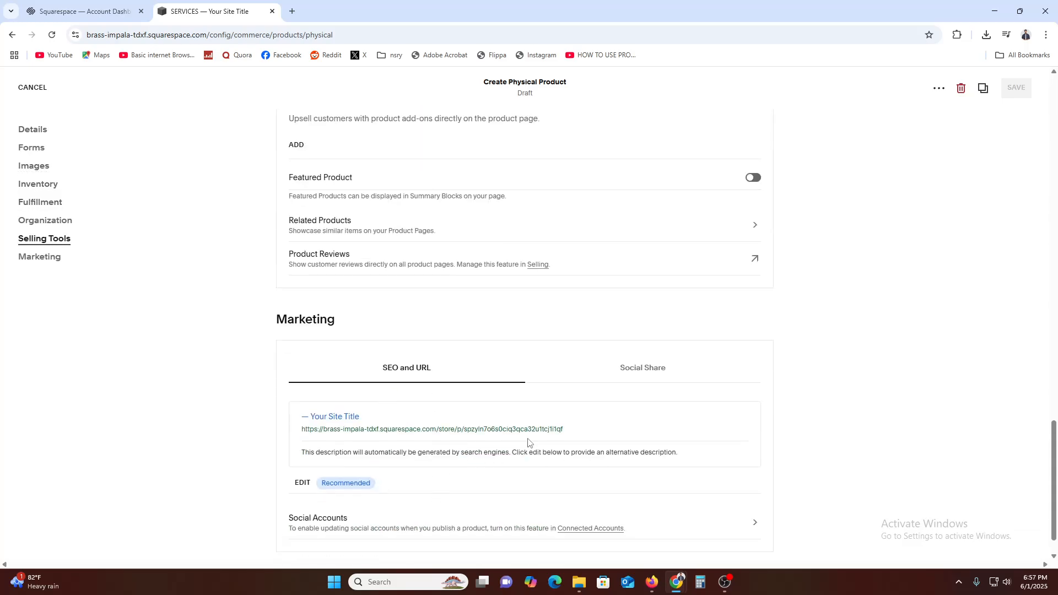
scroll(793, 528, "up", 20)
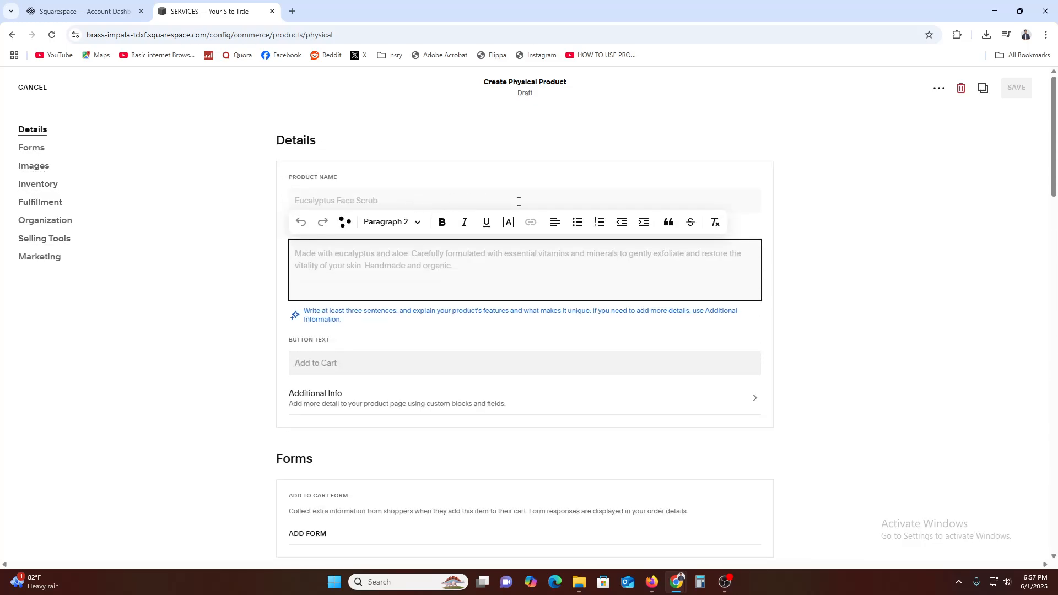
left_click(34, 166)
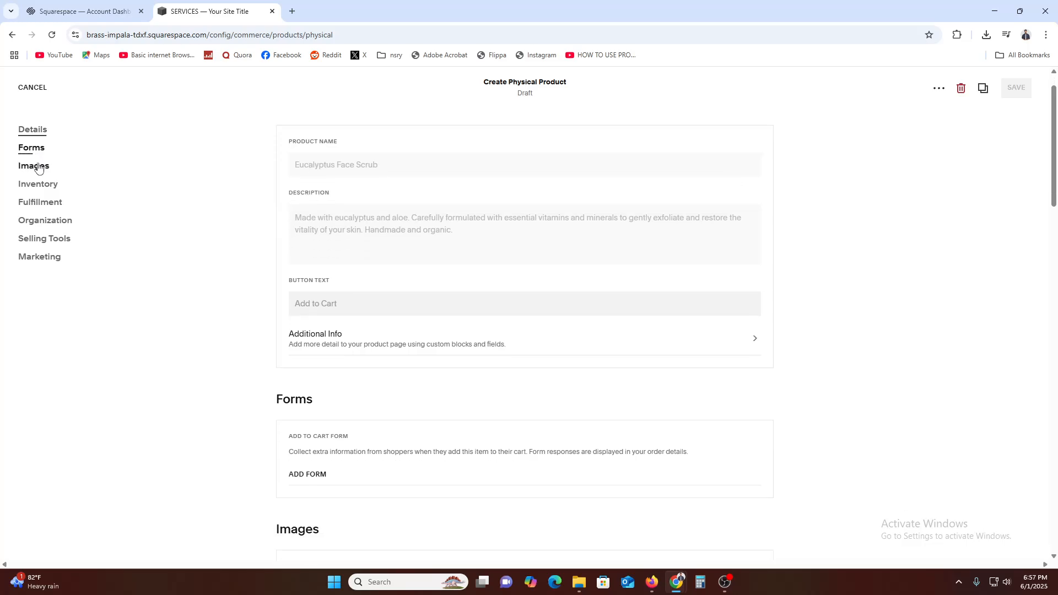
left_click(38, 183)
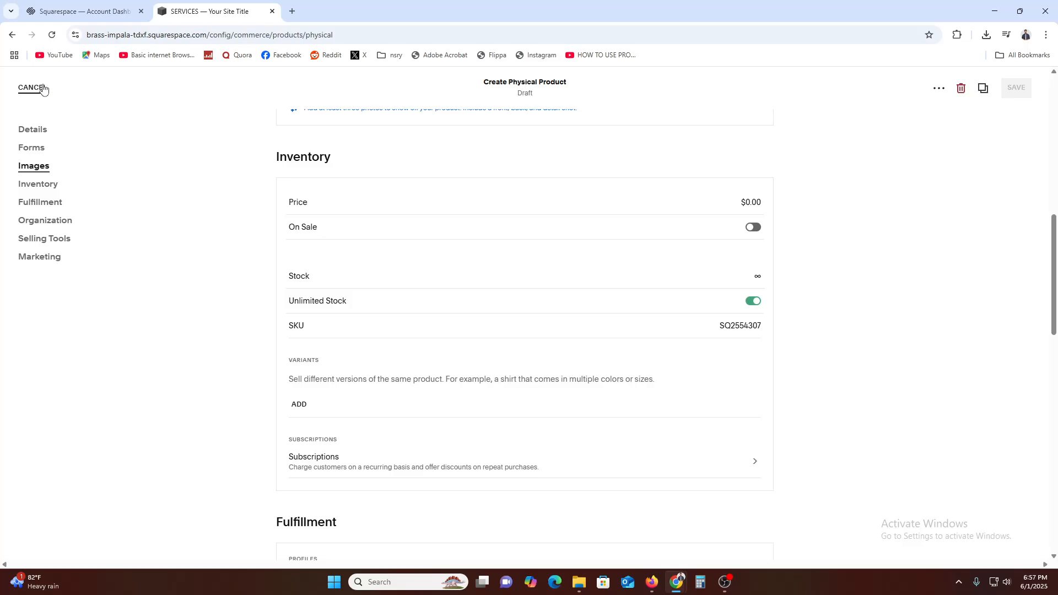
Switch to the Squarespace account dashboard and reload its list of websites.
left_click(88, 10)
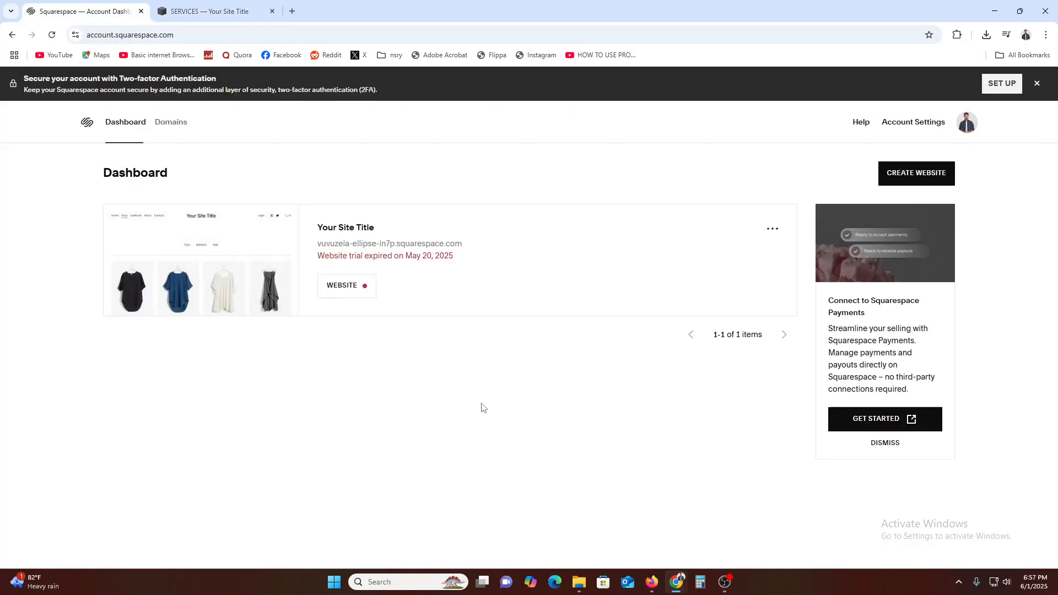
left_click(52, 35)
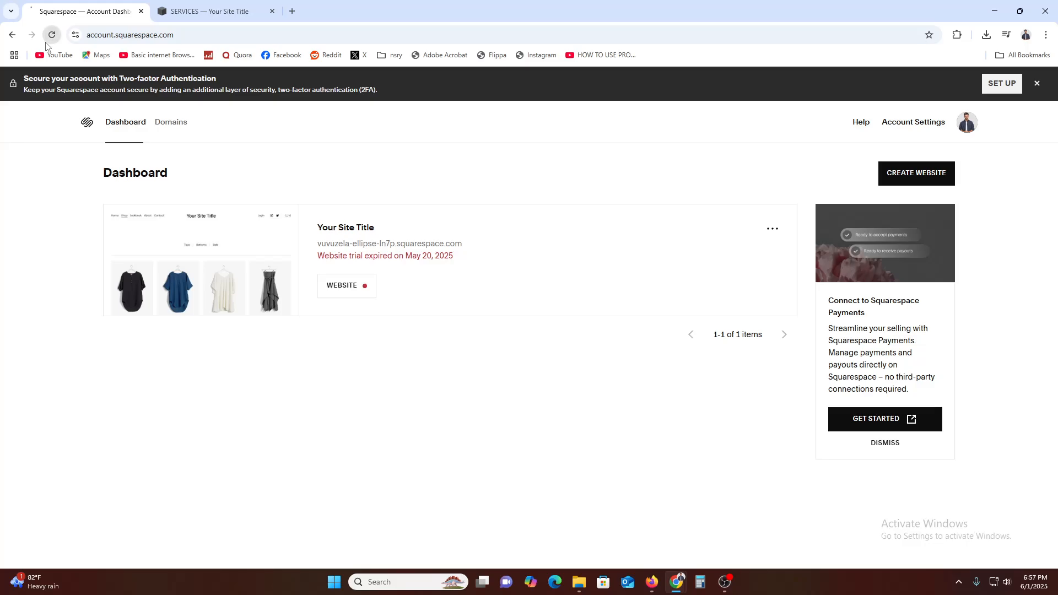